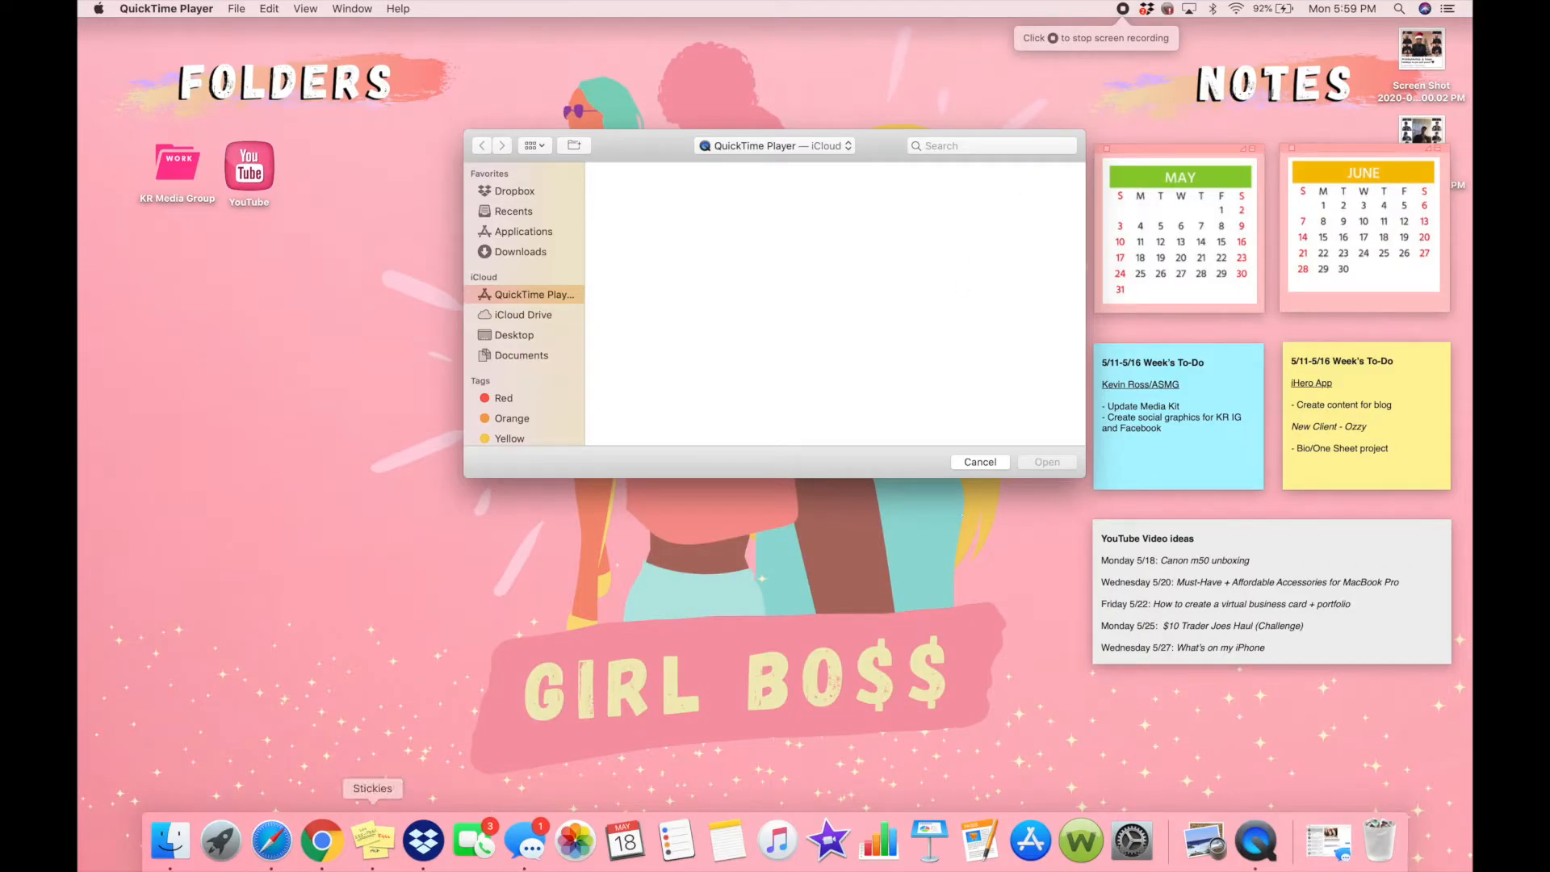
- Bring Canva forward, dismiss the search suggestions and switch to the KR Media Group business card
click(272, 841)
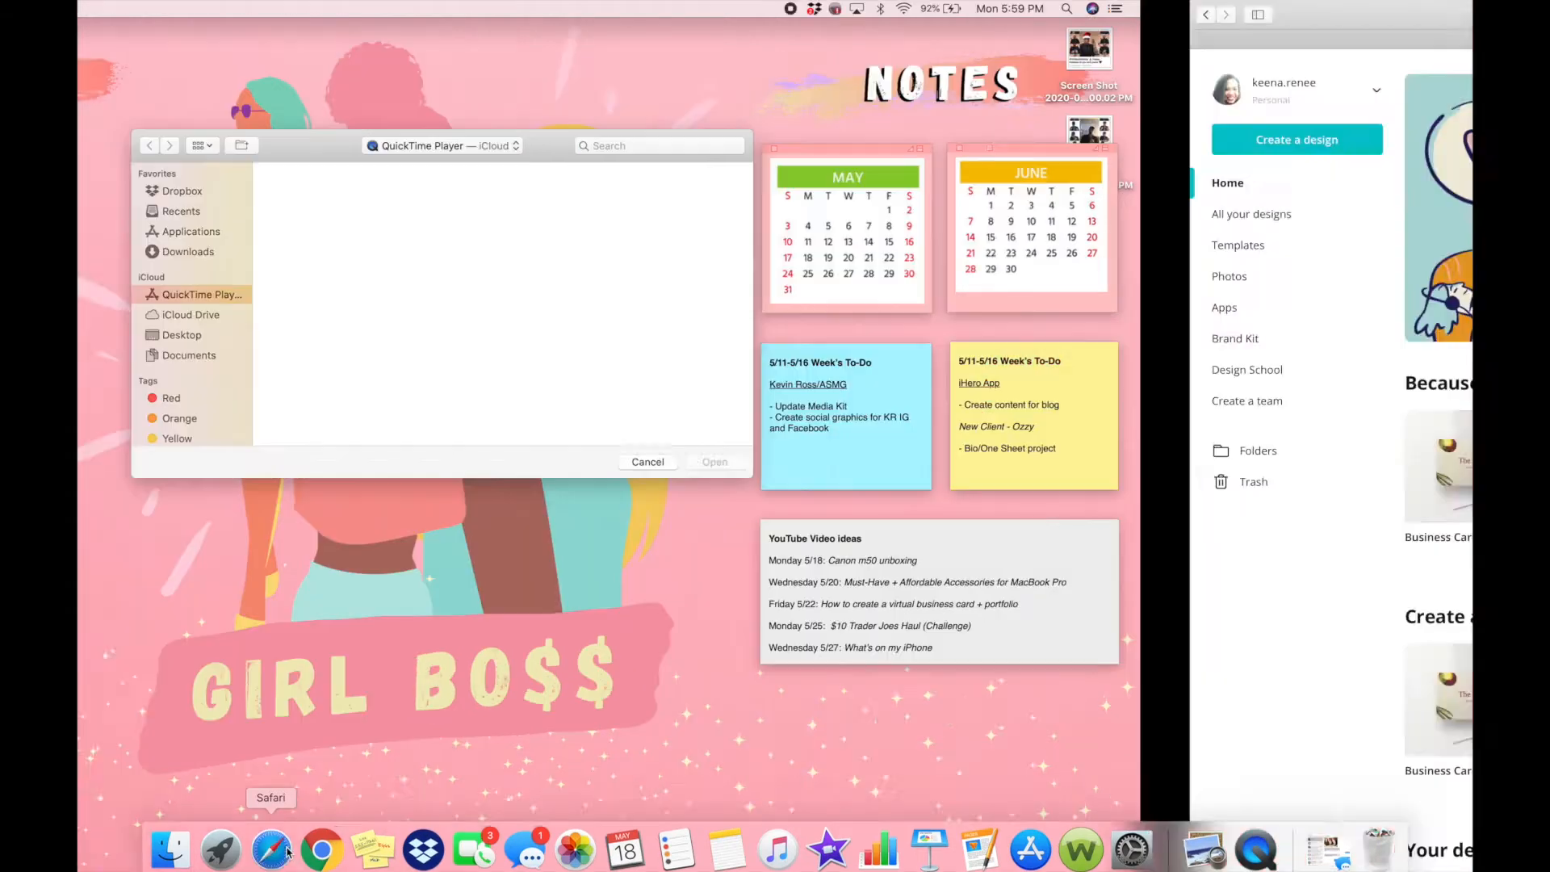
click(629, 186)
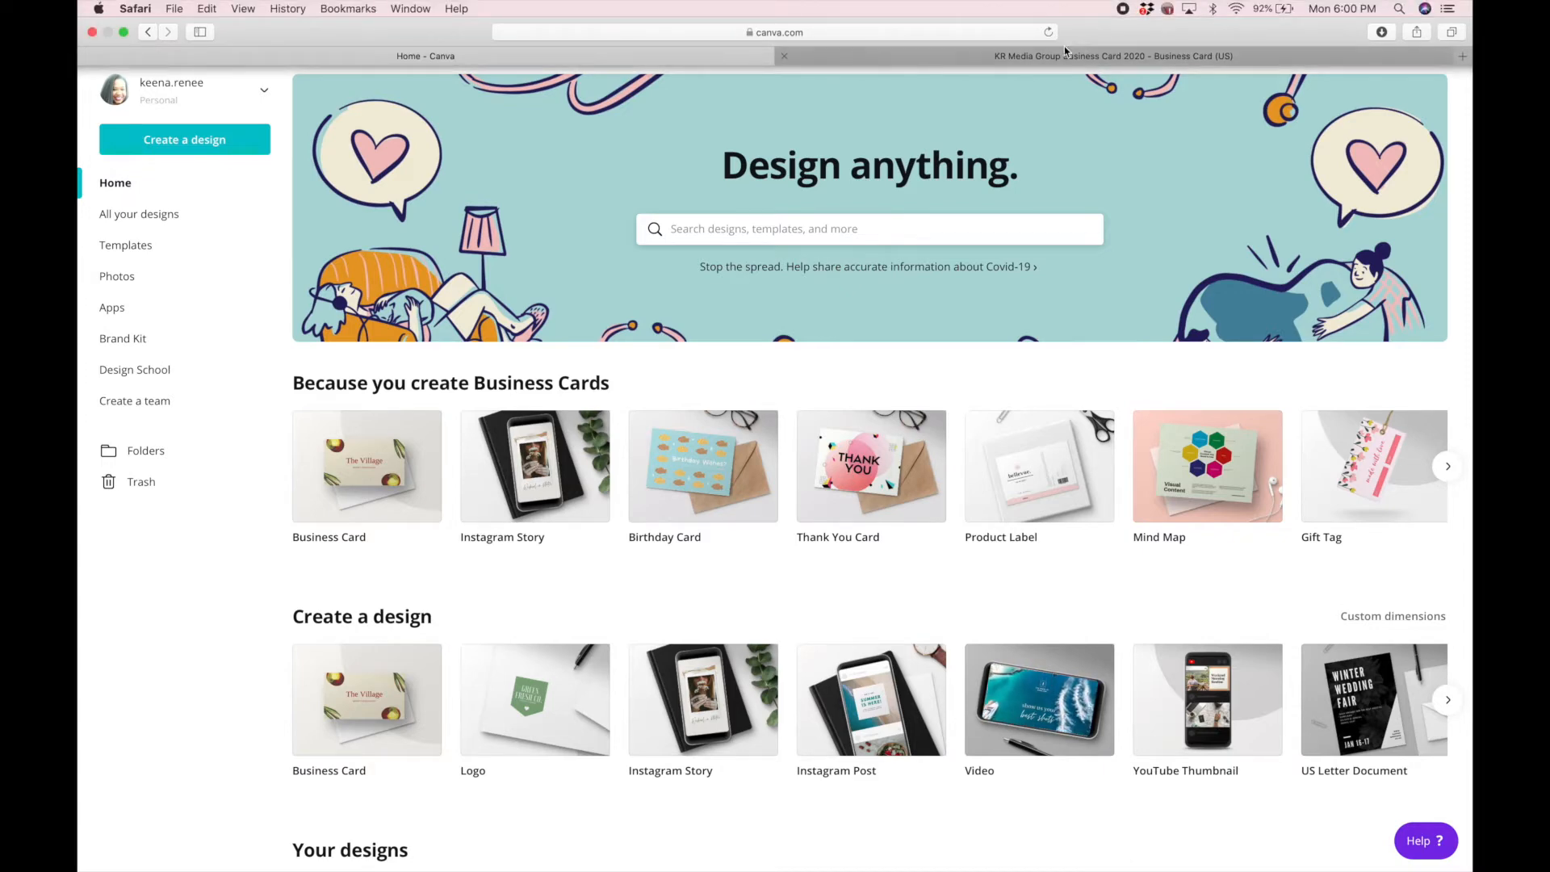
click(1091, 58)
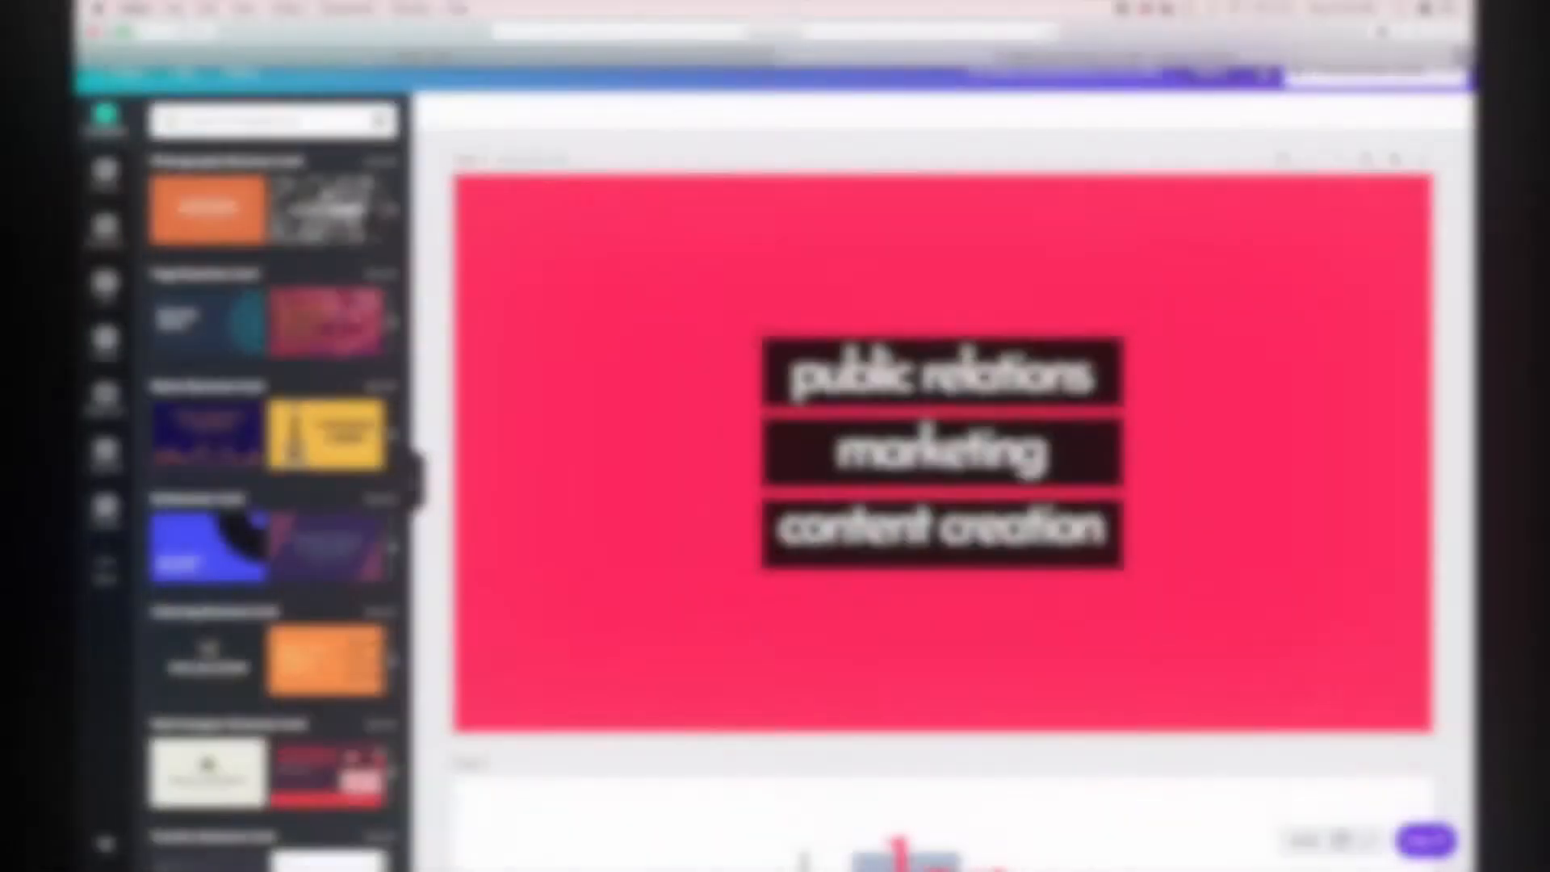
scroll(1118, 320, down, 1)
scroll(1118, 320, down, 3)
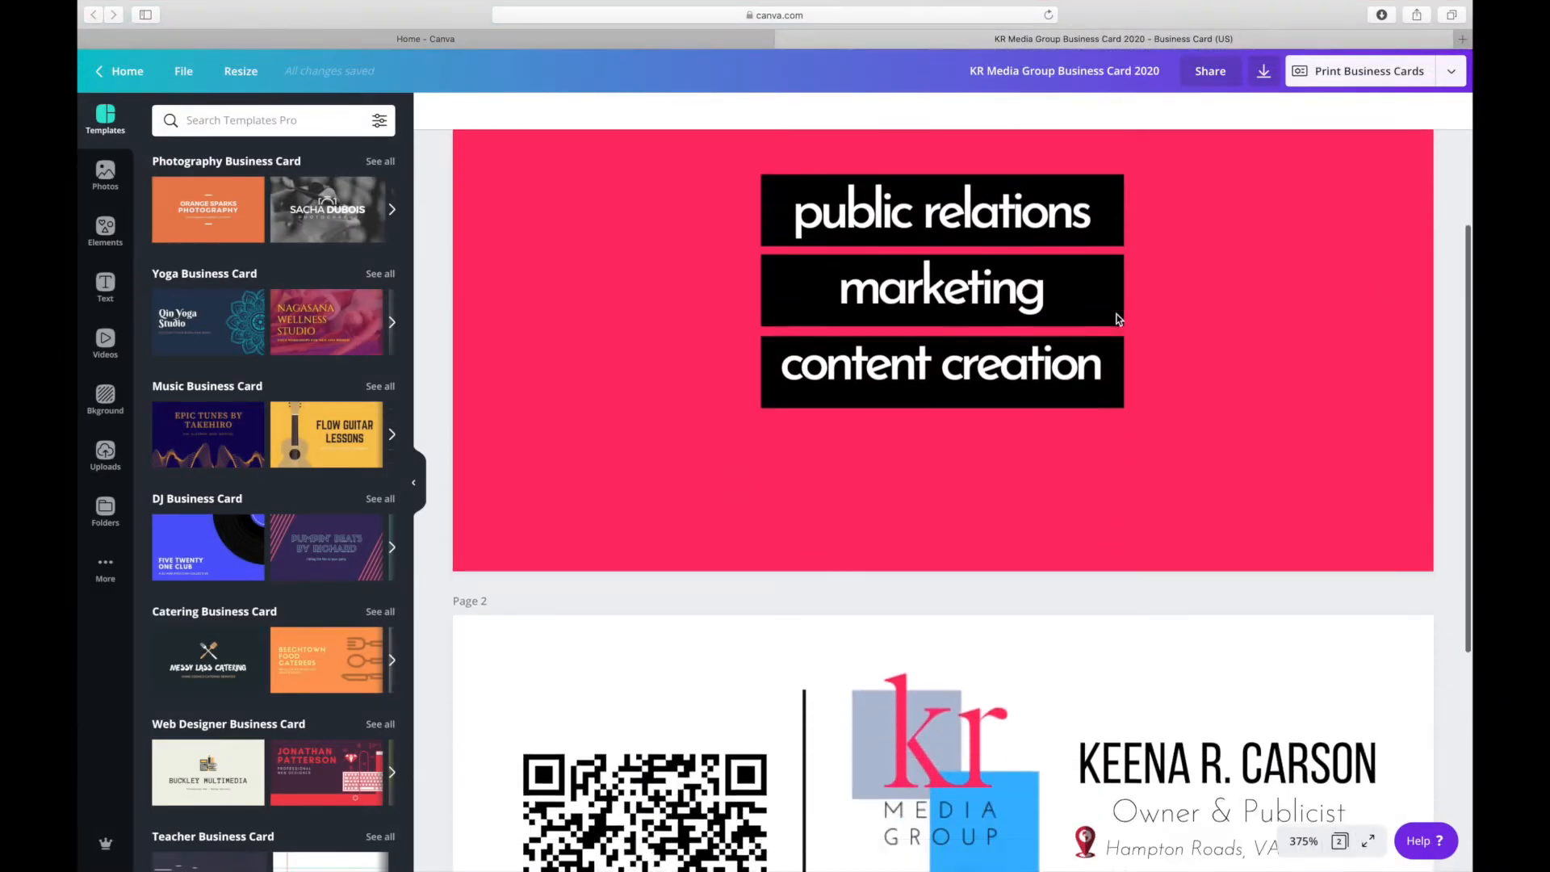
scroll(1119, 320, down, 2)
scroll(1118, 320, down, 2)
scroll(1118, 321, down, 2)
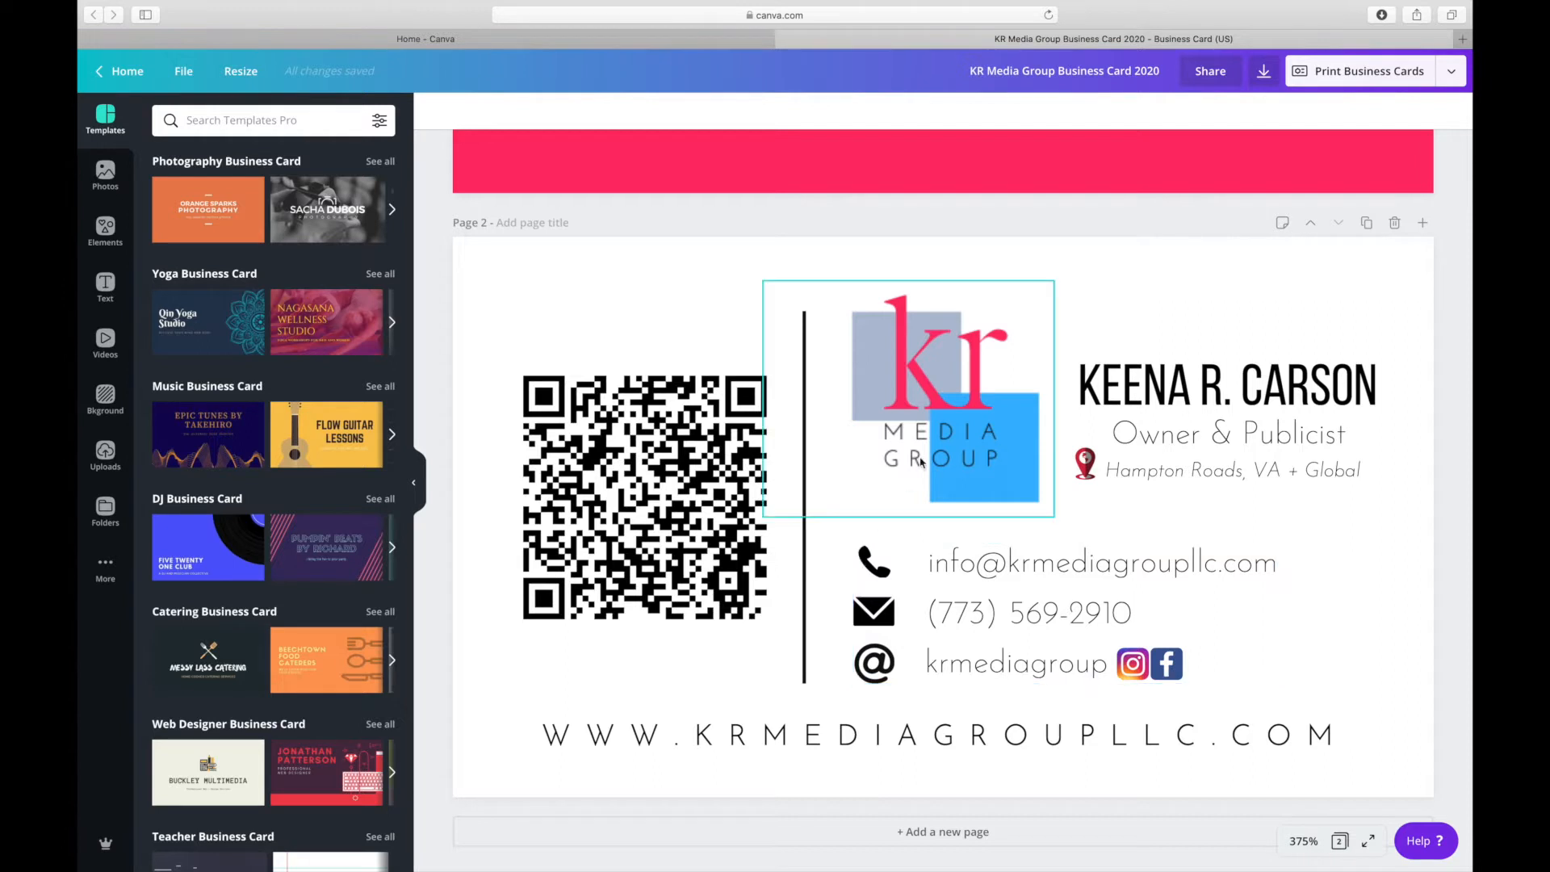
scroll(942, 436, up, 2)
scroll(942, 436, up, 1)
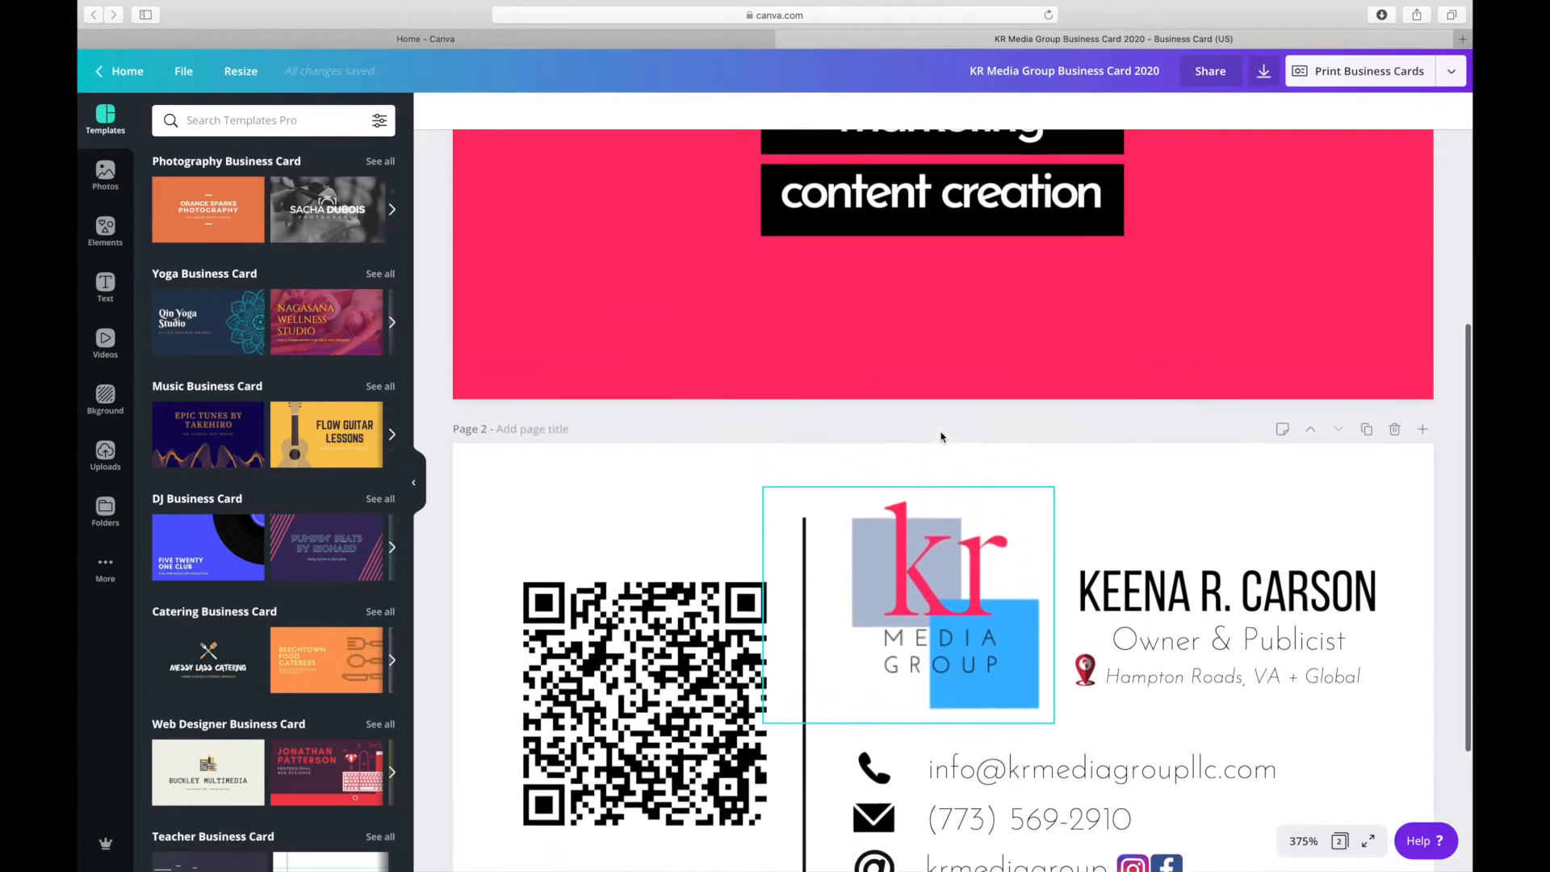
scroll(943, 437, up, 1)
scroll(943, 436, up, 1)
scroll(942, 437, up, 1)
scroll(943, 436, up, 2)
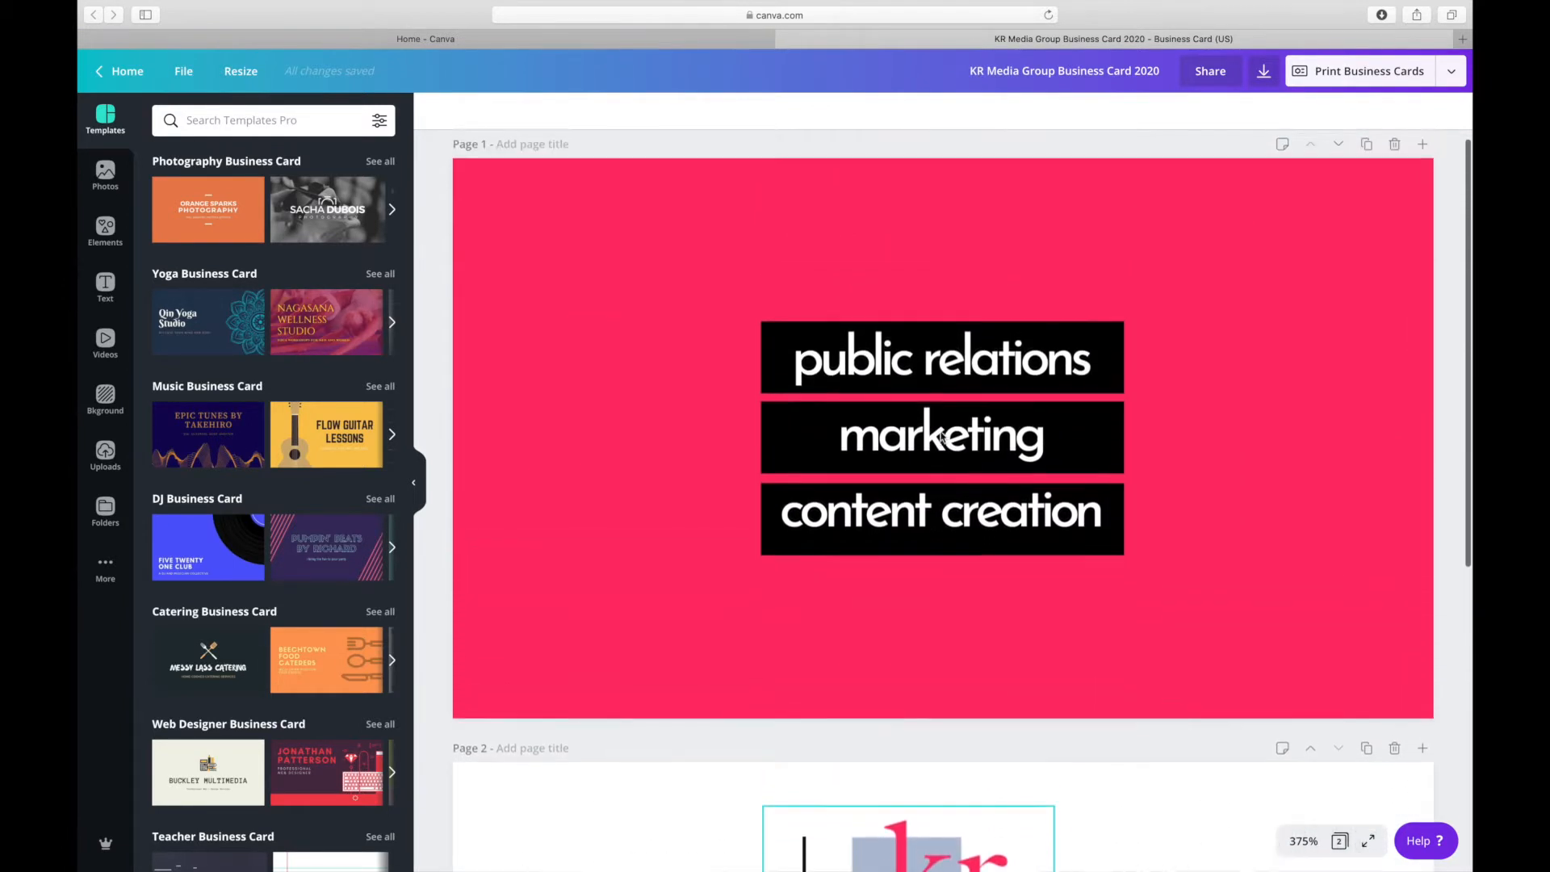
scroll(940, 432, down, 1)
scroll(940, 417, down, 1)
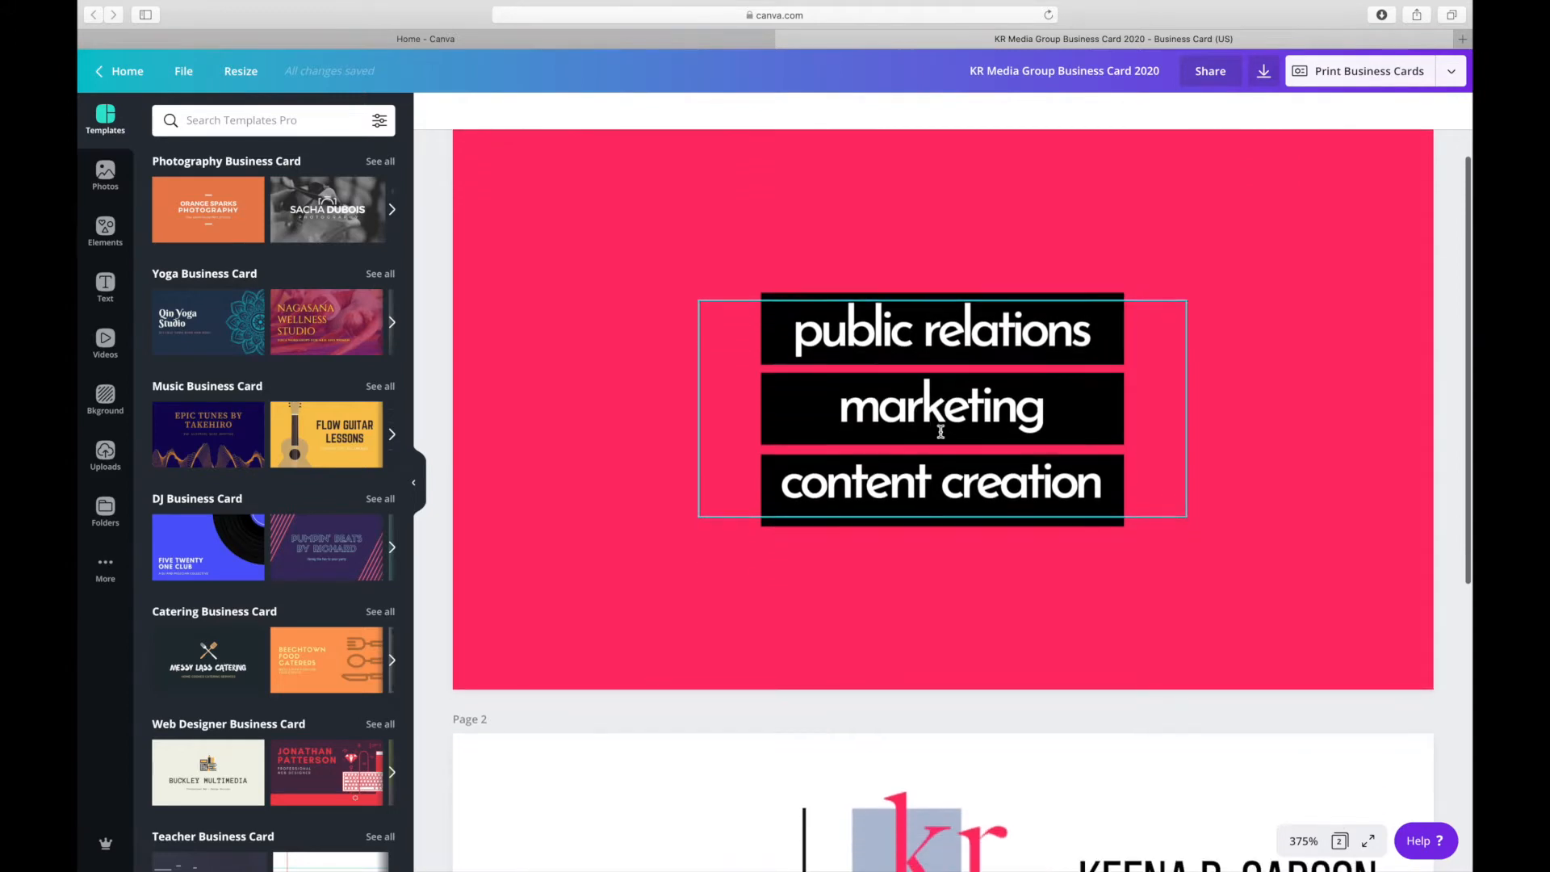
- From Canva Home, open All your designs to review the portfolio, then return to the business card
click(647, 37)
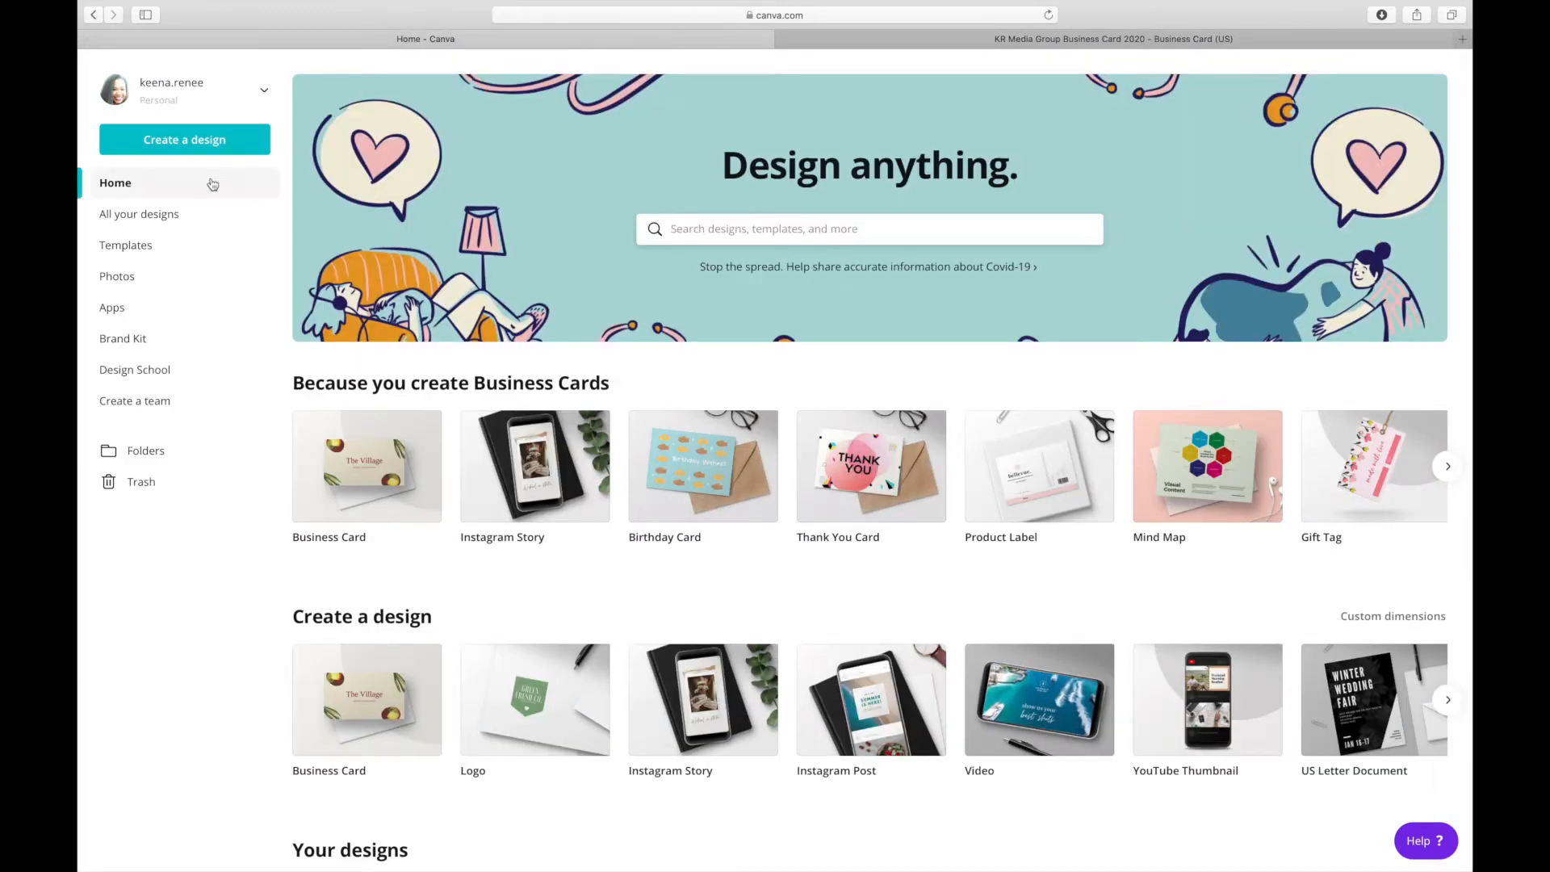
click(176, 213)
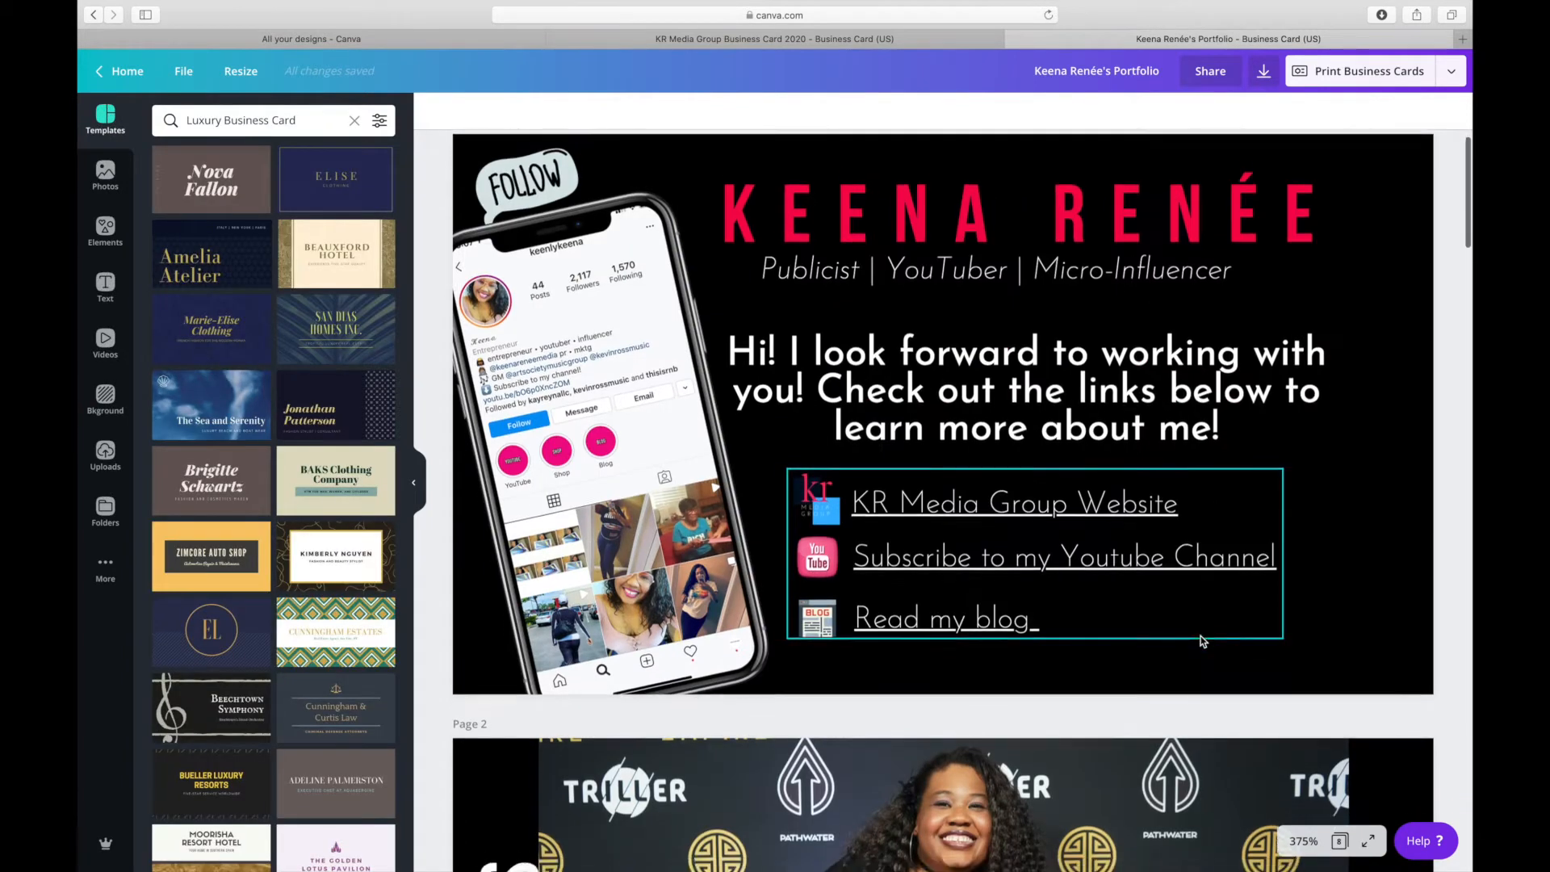
scroll(1202, 641, down, 1)
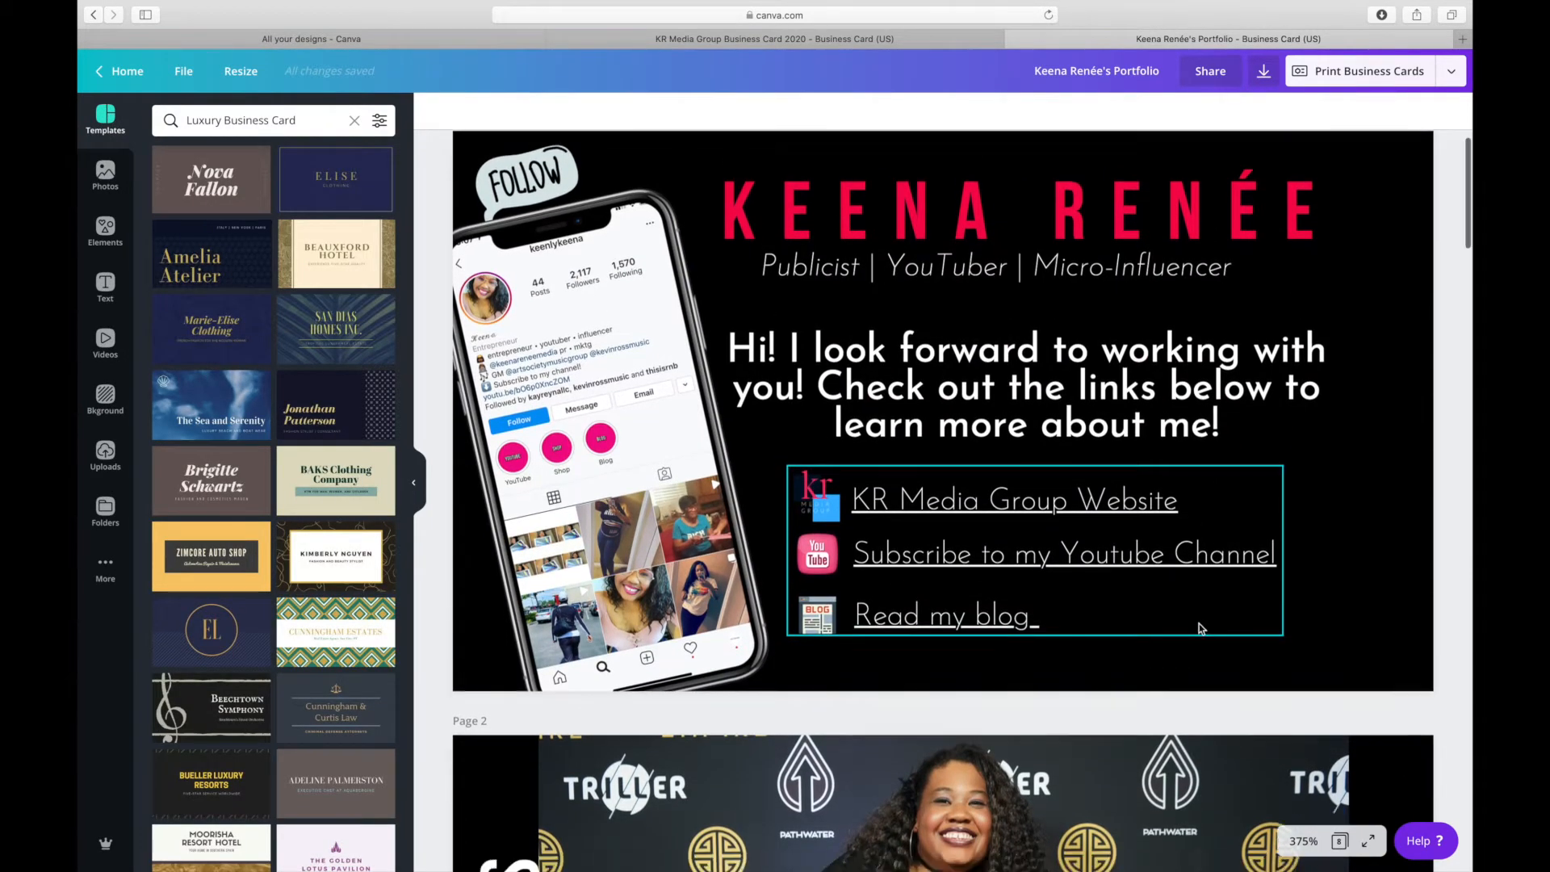
scroll(1200, 635, down, 2)
scroll(1200, 627, down, 2)
scroll(1199, 628, down, 2)
scroll(1199, 627, down, 2)
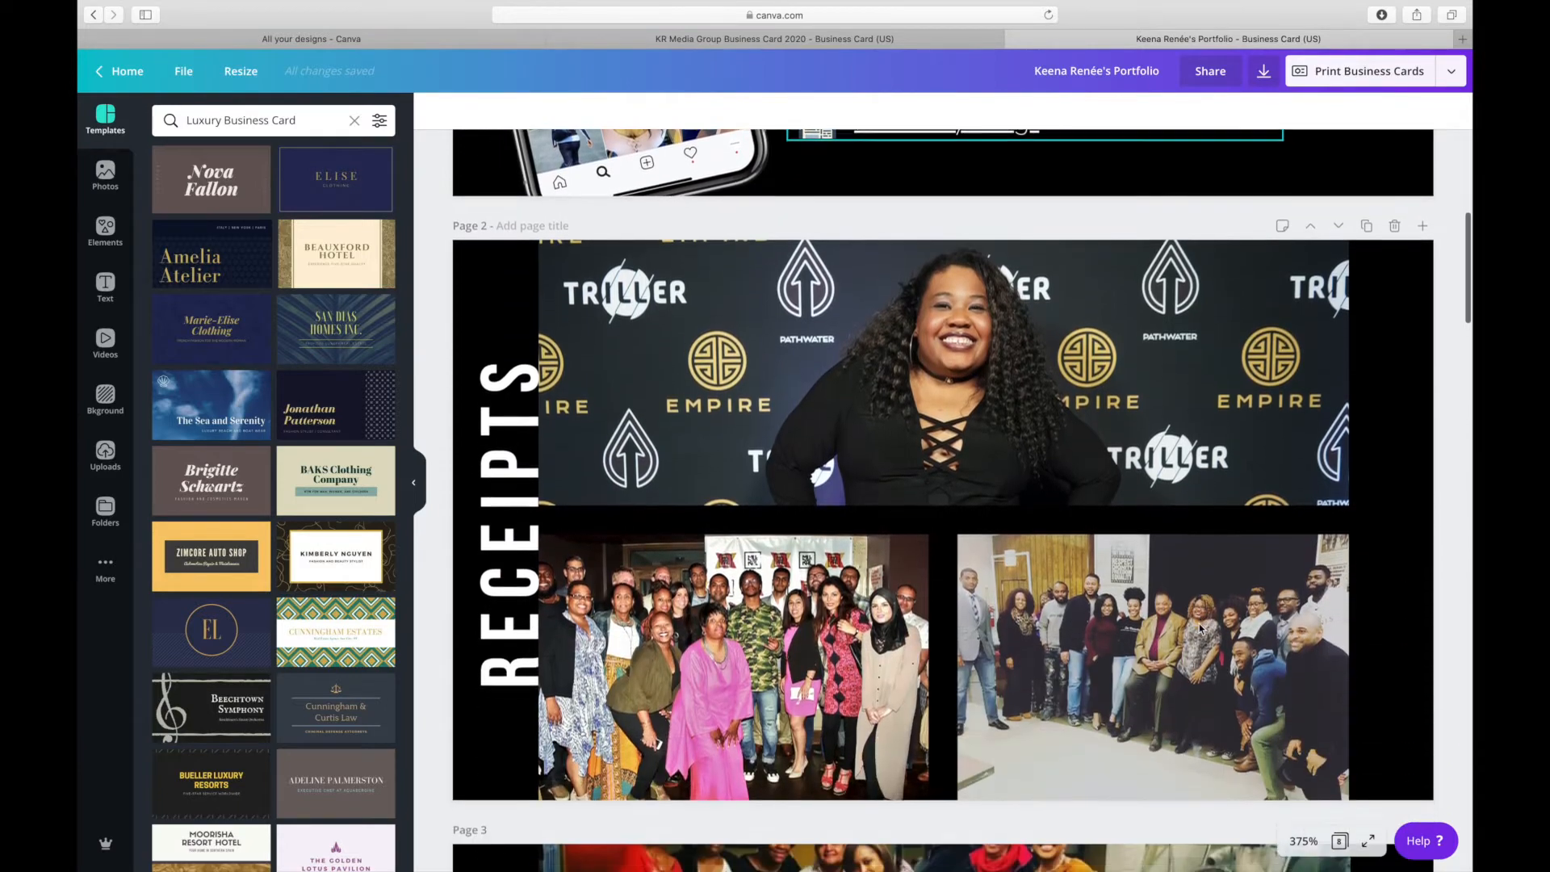
scroll(1200, 627, up, 1)
scroll(1199, 629, down, 1)
scroll(1199, 628, down, 5)
scroll(1199, 628, down, 1)
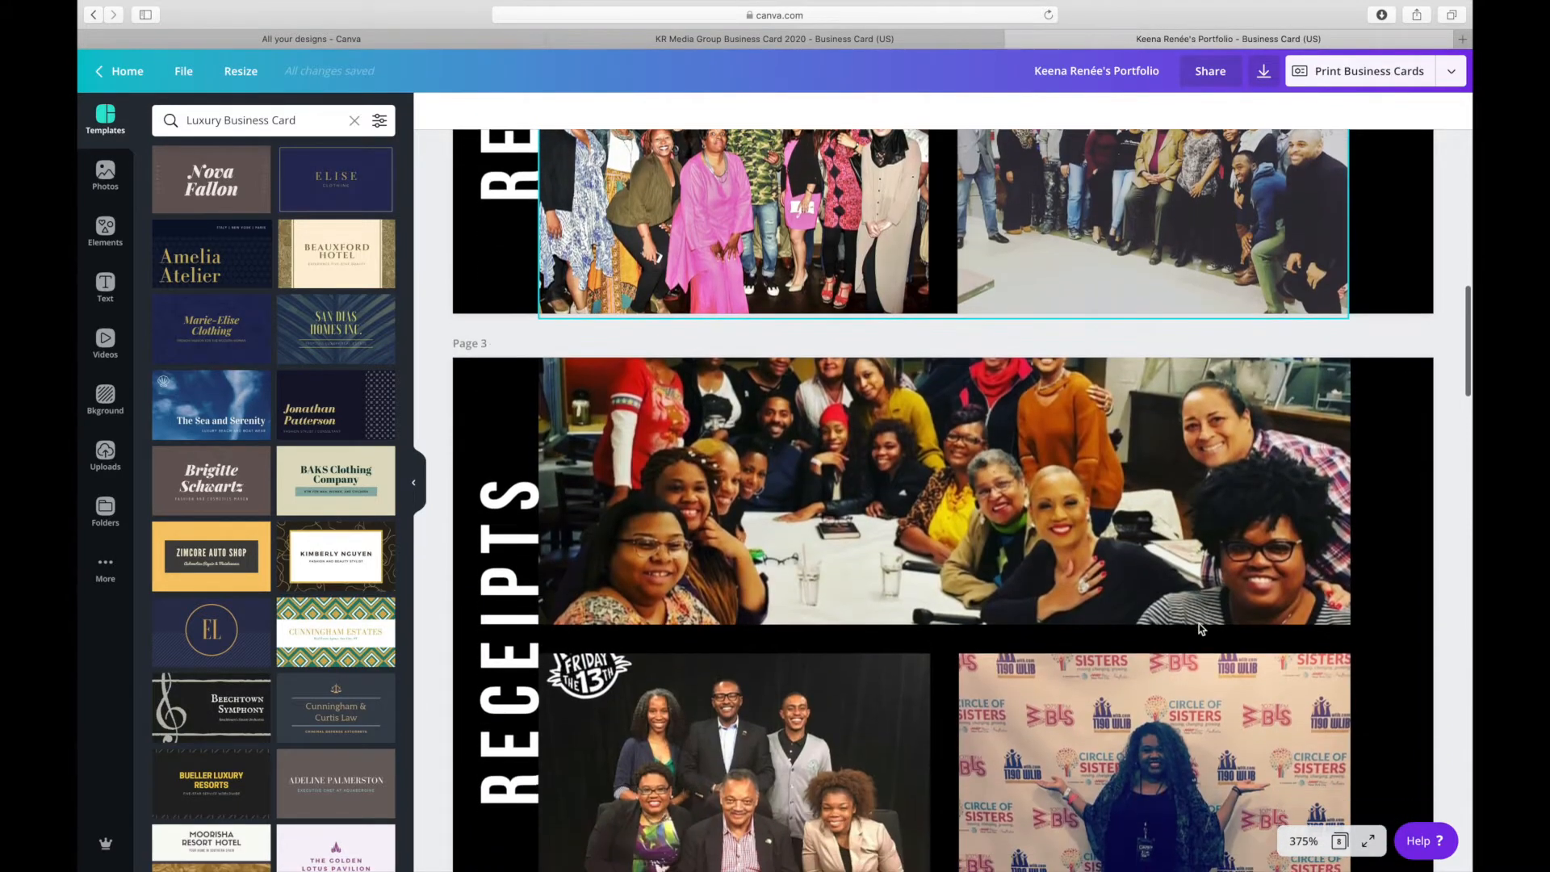
scroll(1200, 628, down, 1)
scroll(1200, 627, down, 4)
scroll(1199, 627, down, 1)
scroll(1199, 628, down, 5)
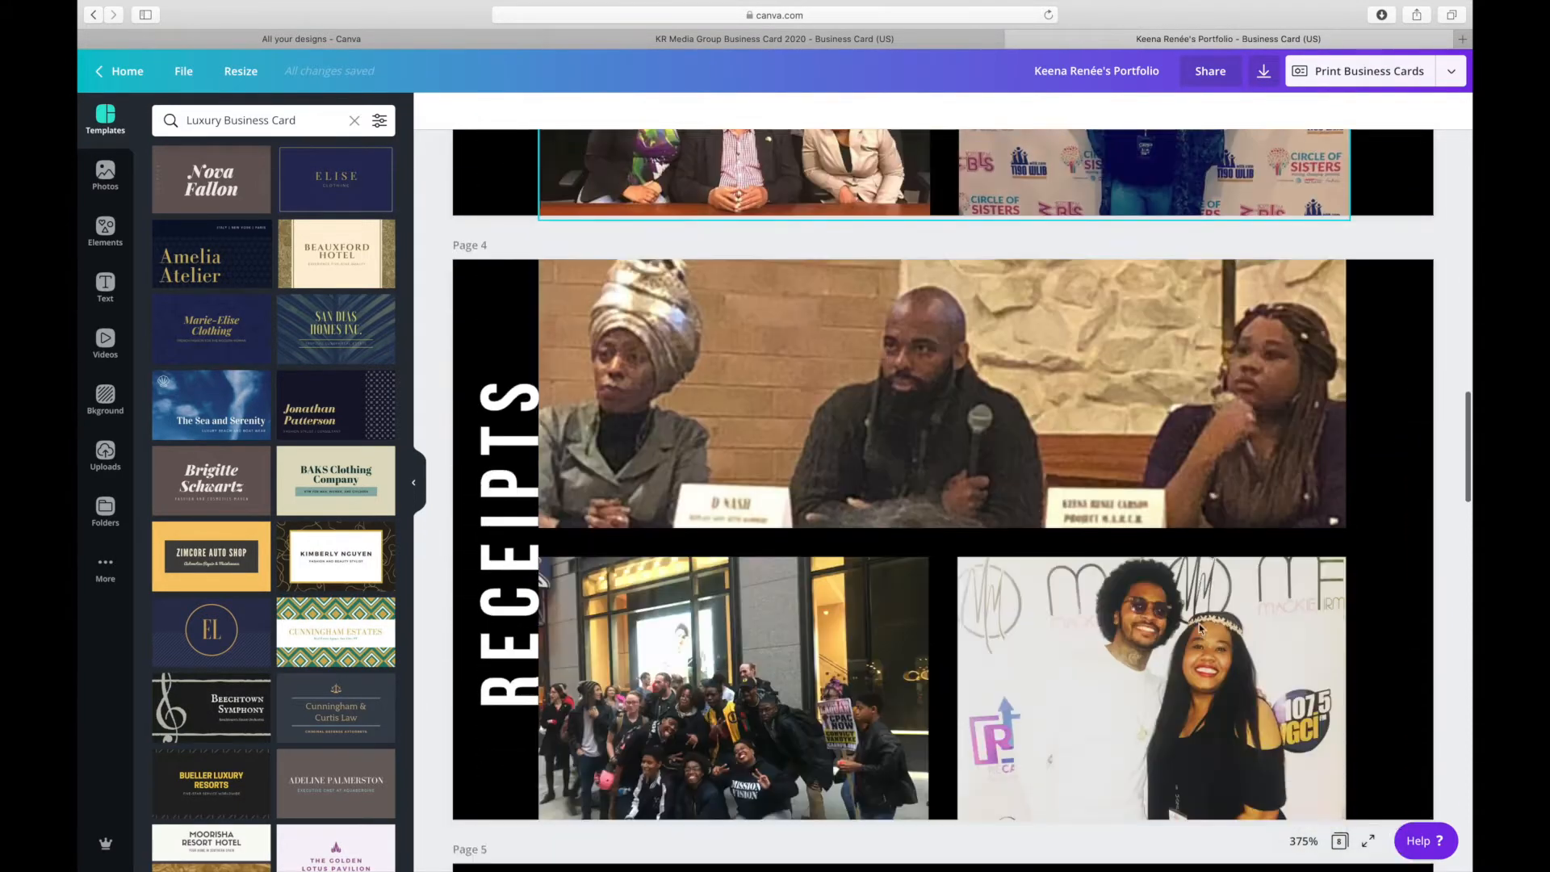
scroll(1199, 627, down, 2)
scroll(1199, 627, down, 3)
scroll(1200, 627, down, 4)
scroll(1200, 628, down, 1)
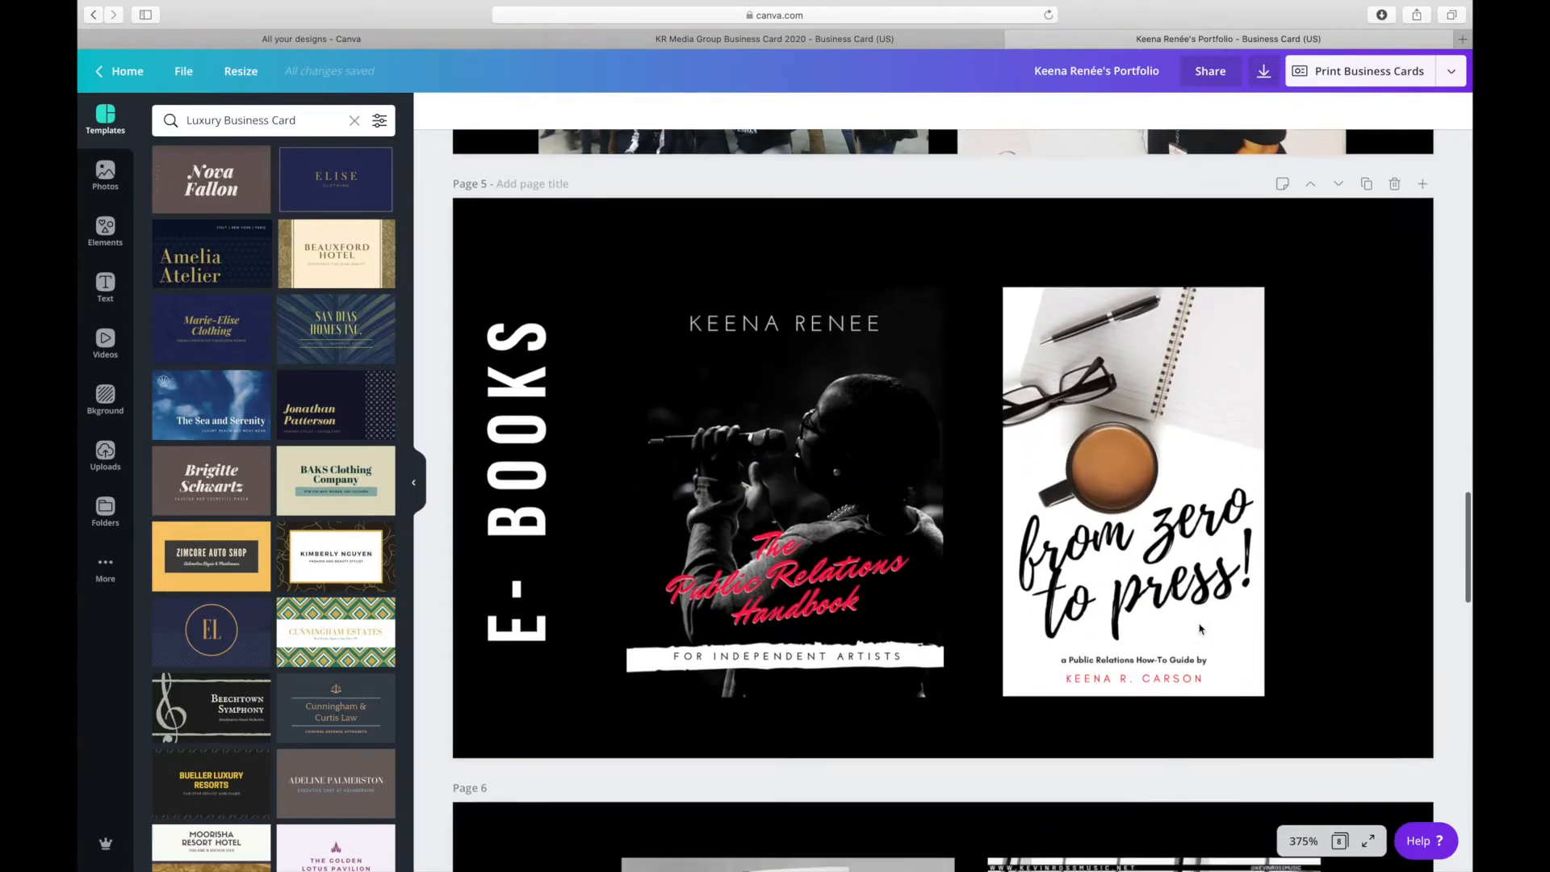
scroll(1199, 628, down, 3)
scroll(1200, 627, down, 2)
scroll(1200, 627, down, 3)
scroll(1199, 627, down, 1)
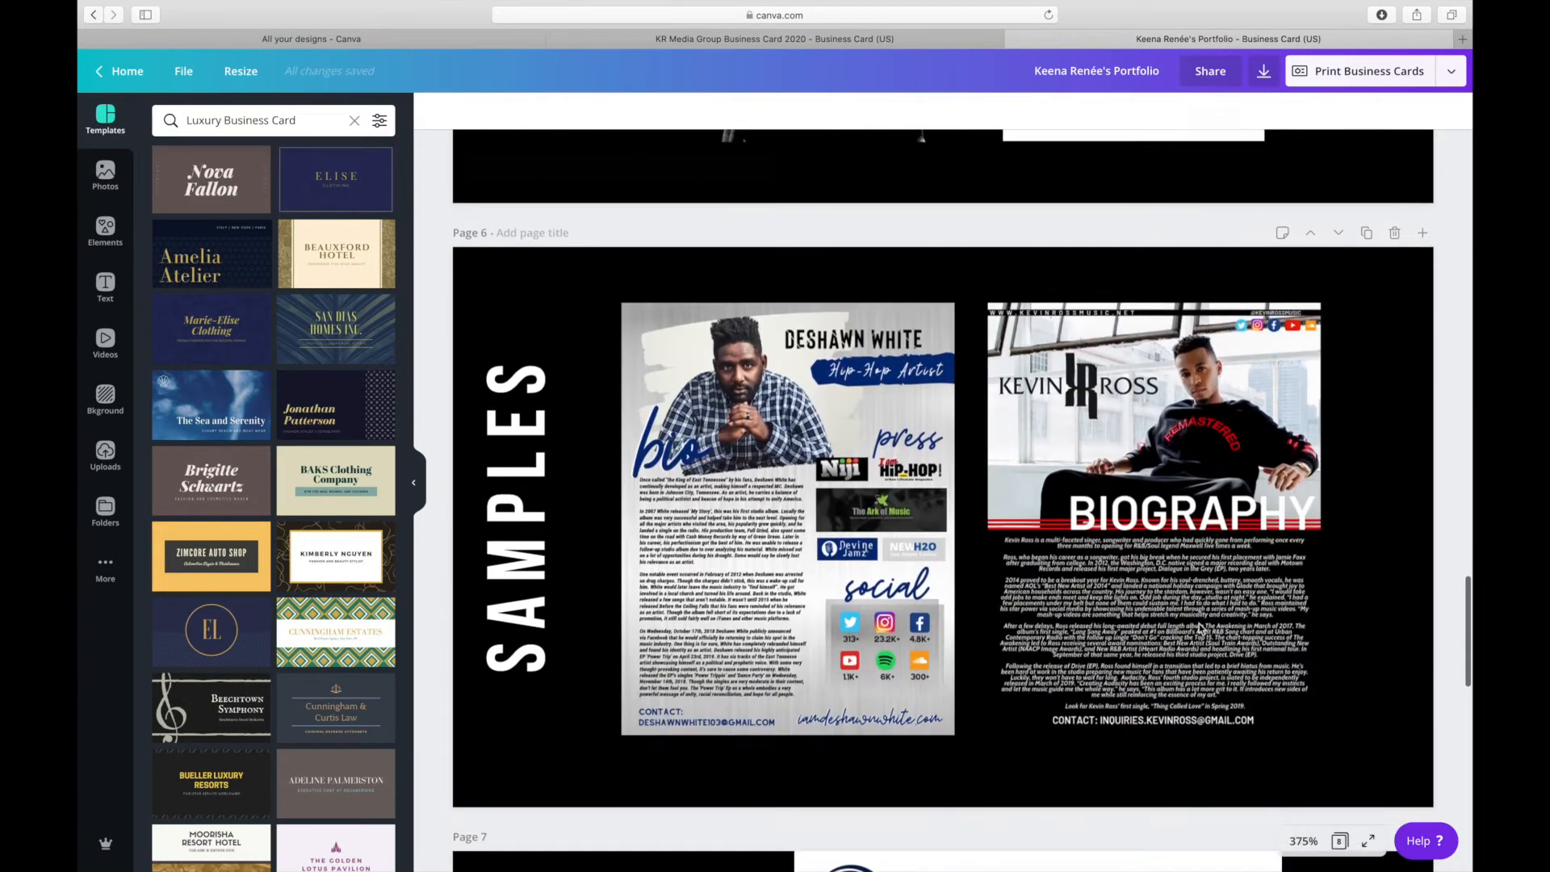
scroll(1199, 627, down, 4)
scroll(1199, 628, down, 1)
scroll(1199, 629, down, 3)
scroll(1200, 628, down, 1)
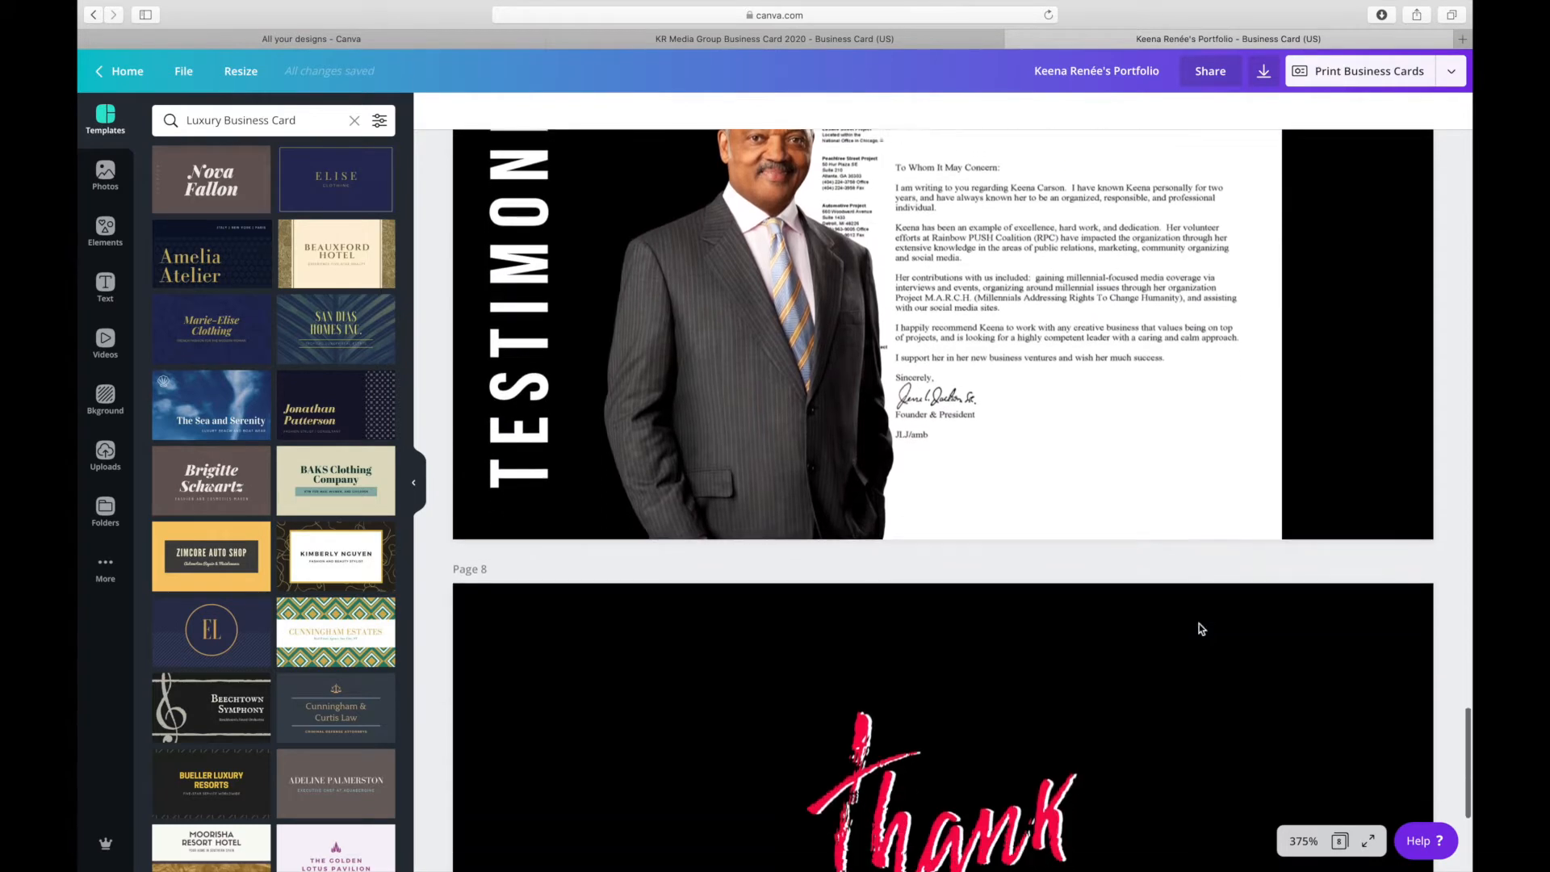
scroll(1200, 627, down, 2)
scroll(1200, 628, down, 1)
scroll(1200, 629, down, 1)
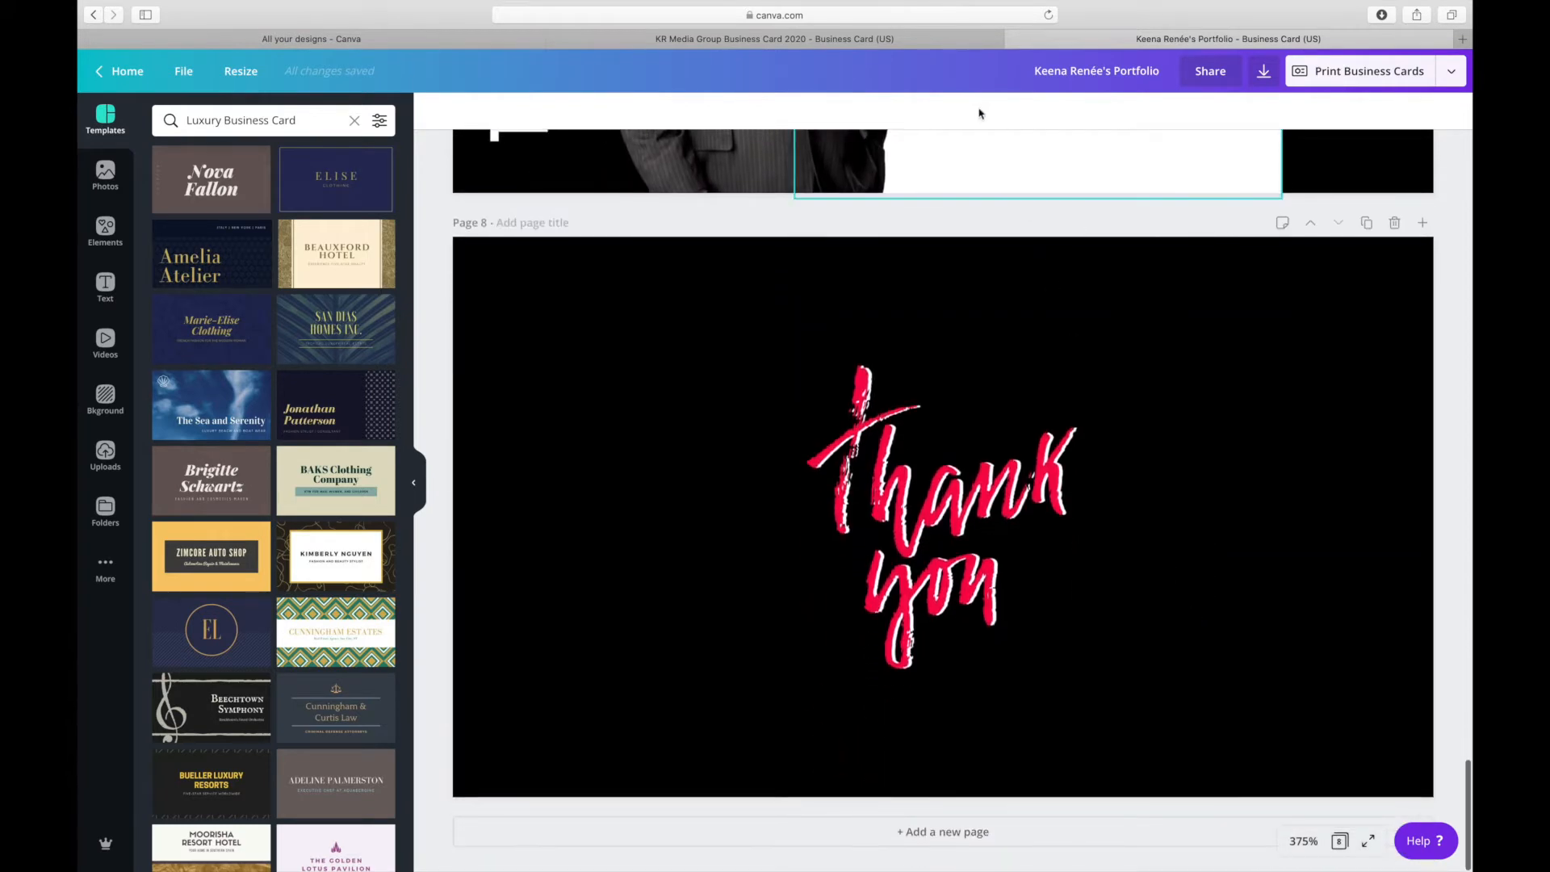
click(937, 44)
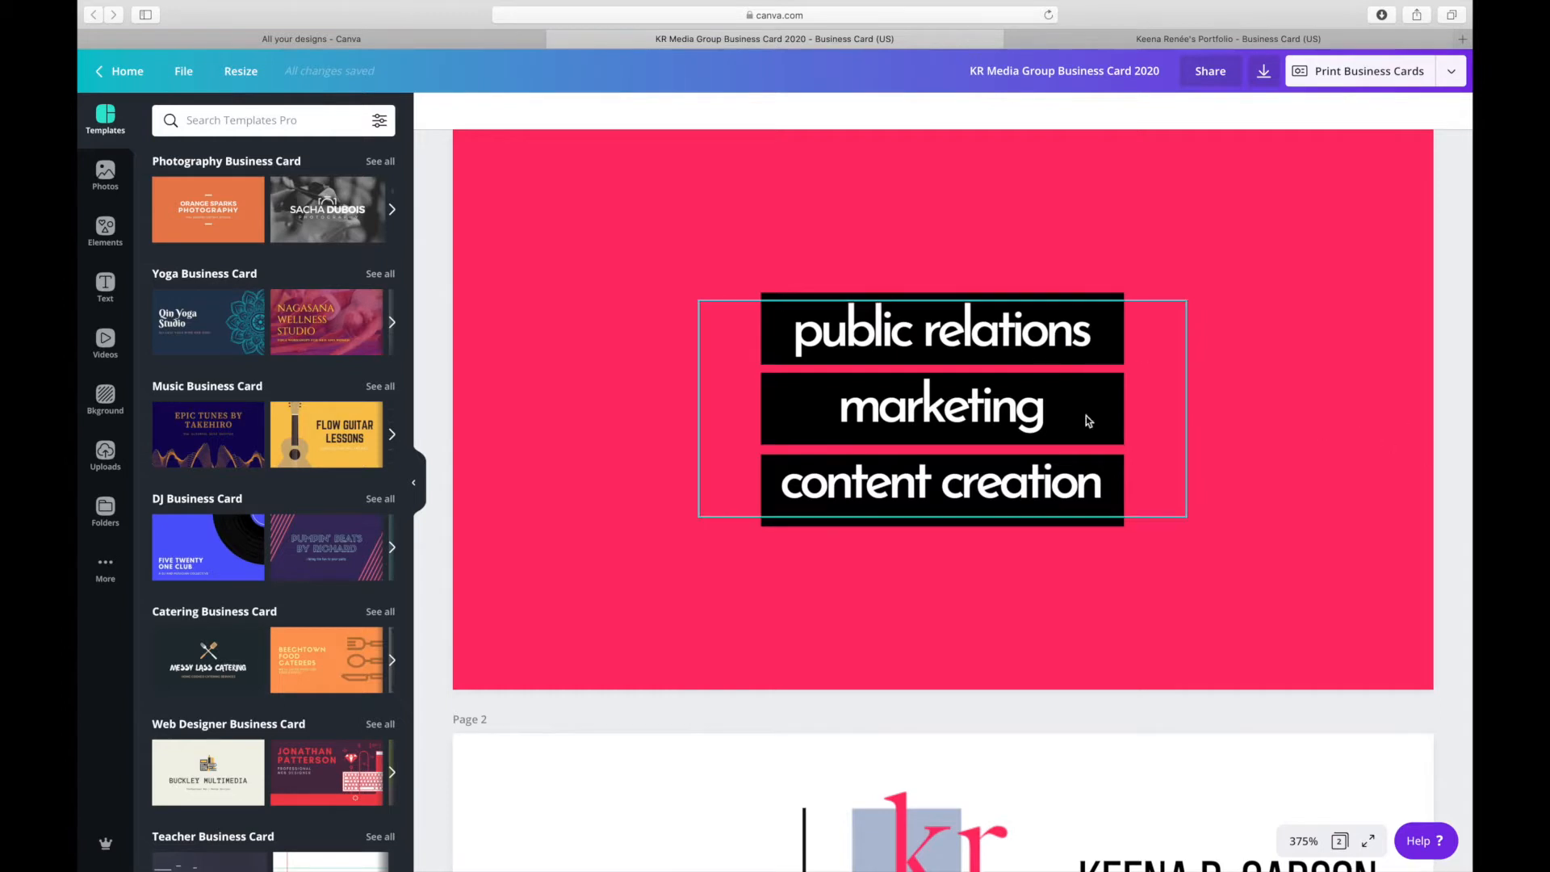
scroll(1003, 548, down, 3)
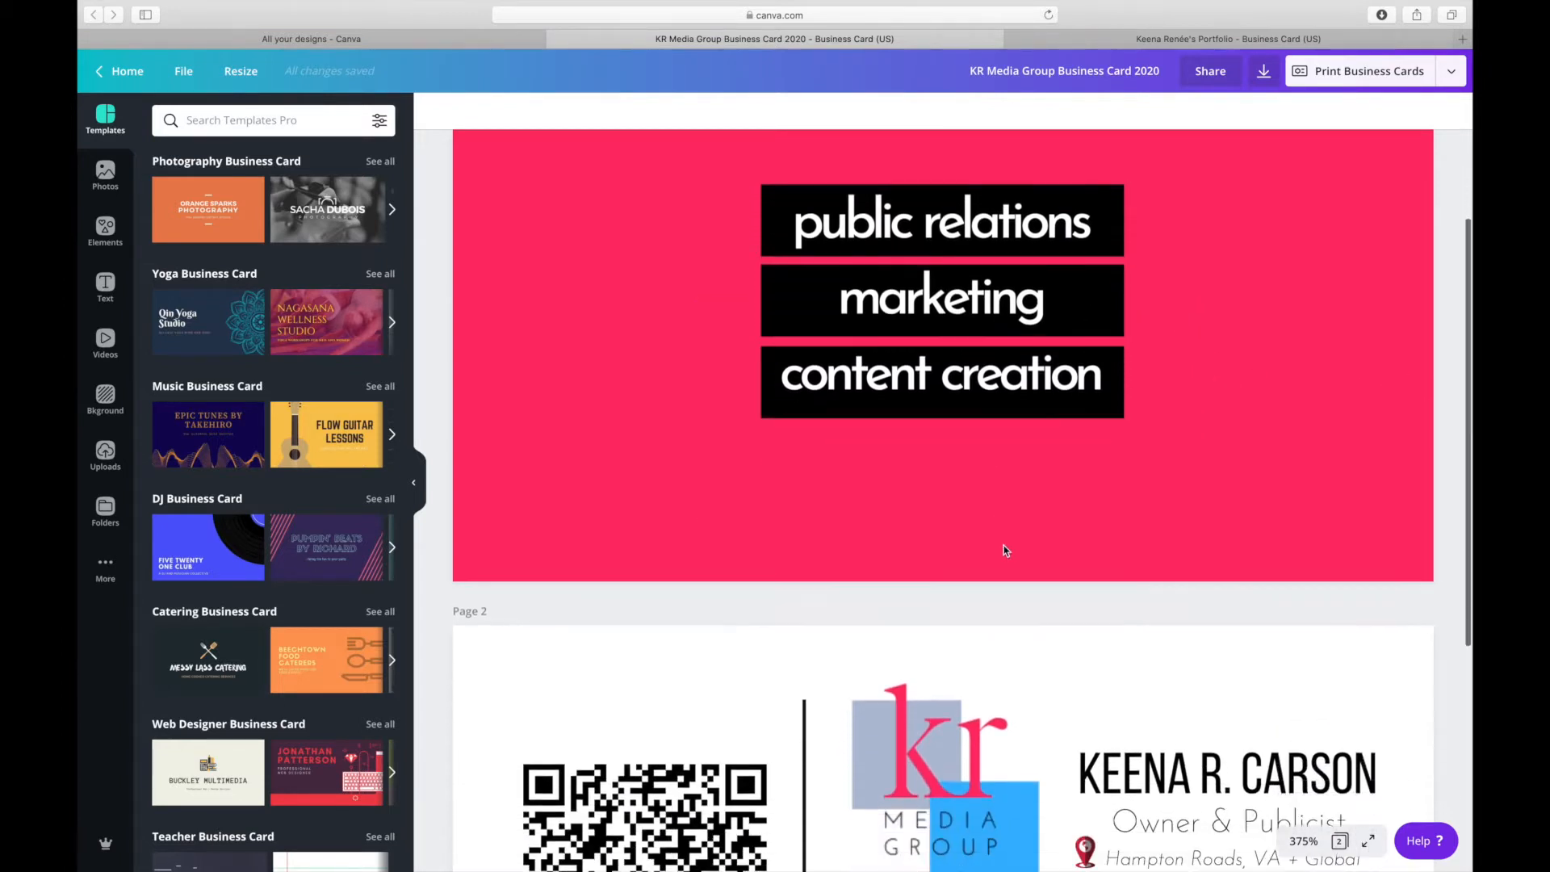
scroll(1004, 551, down, 3)
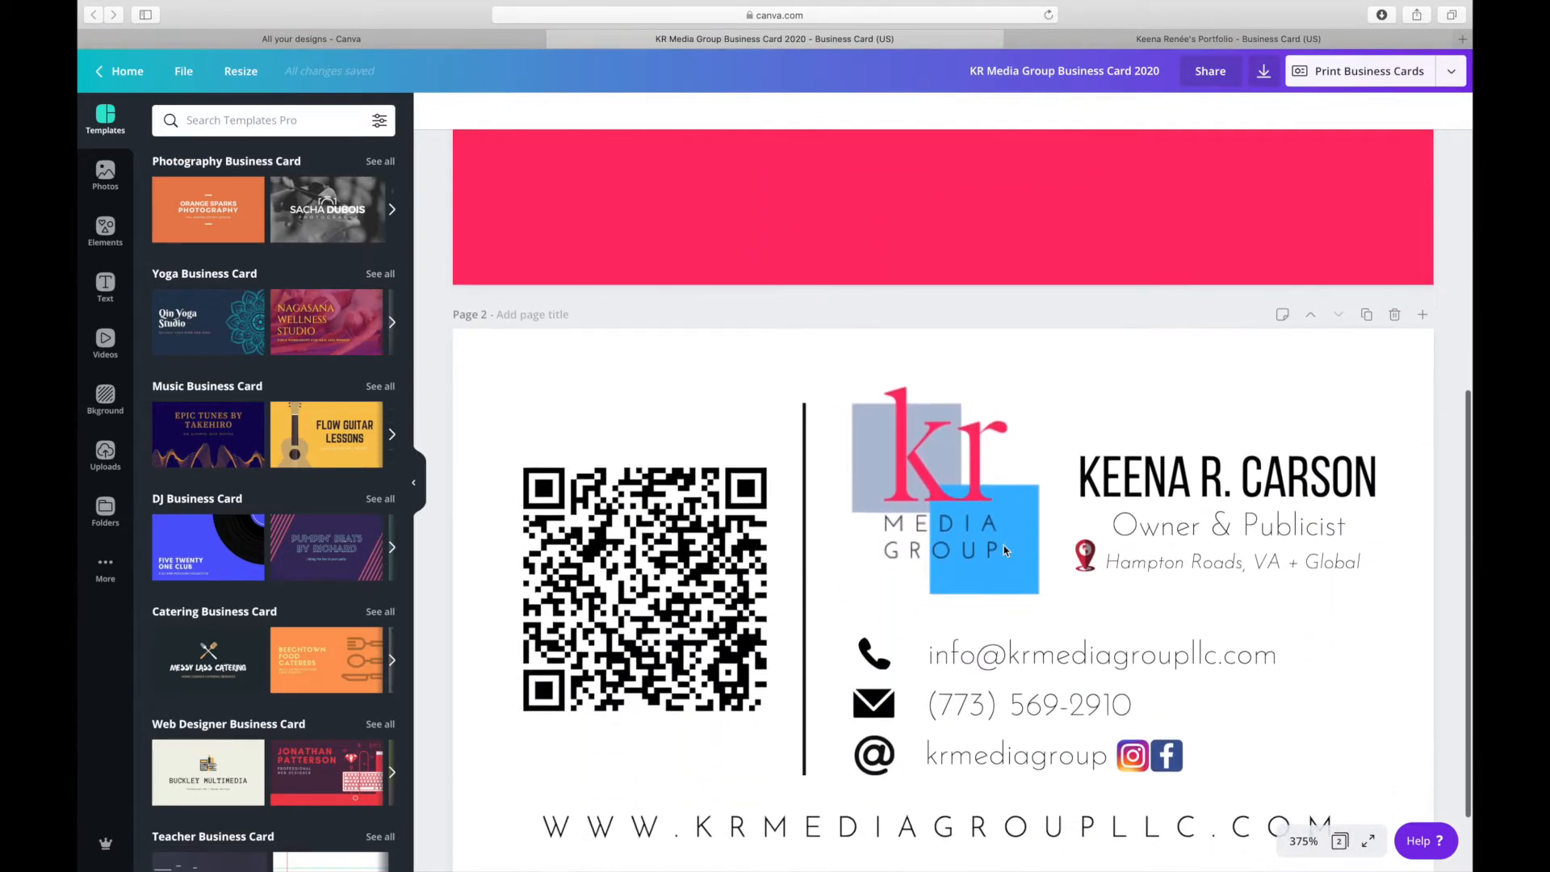
scroll(1005, 552, down, 1)
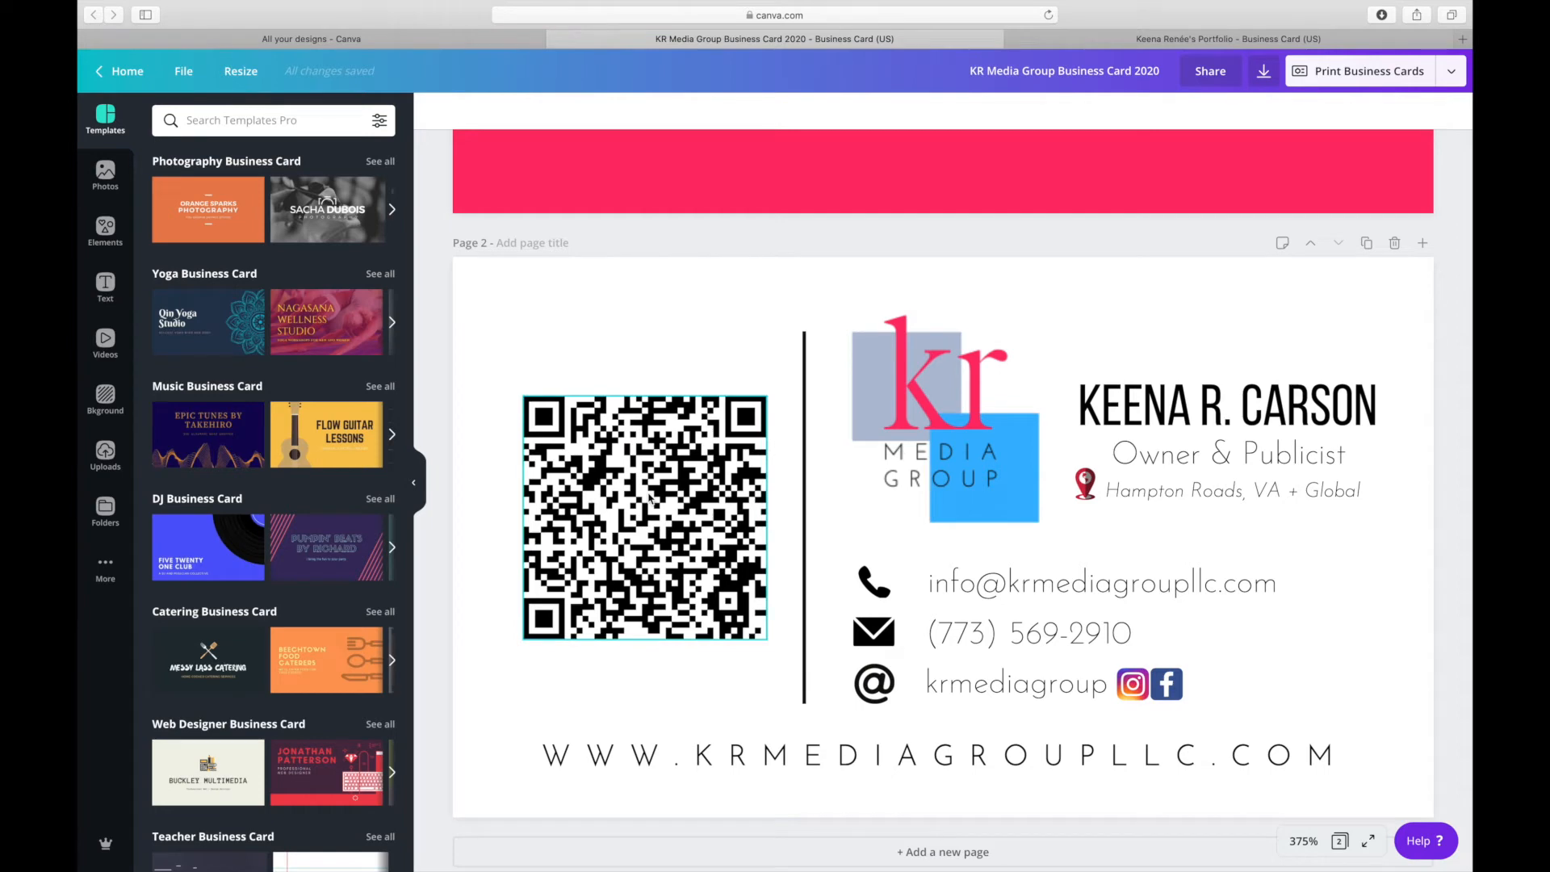
- Select the card's QR code, launch the QR Code app from More, then switch to the portfolio tab
click(651, 498)
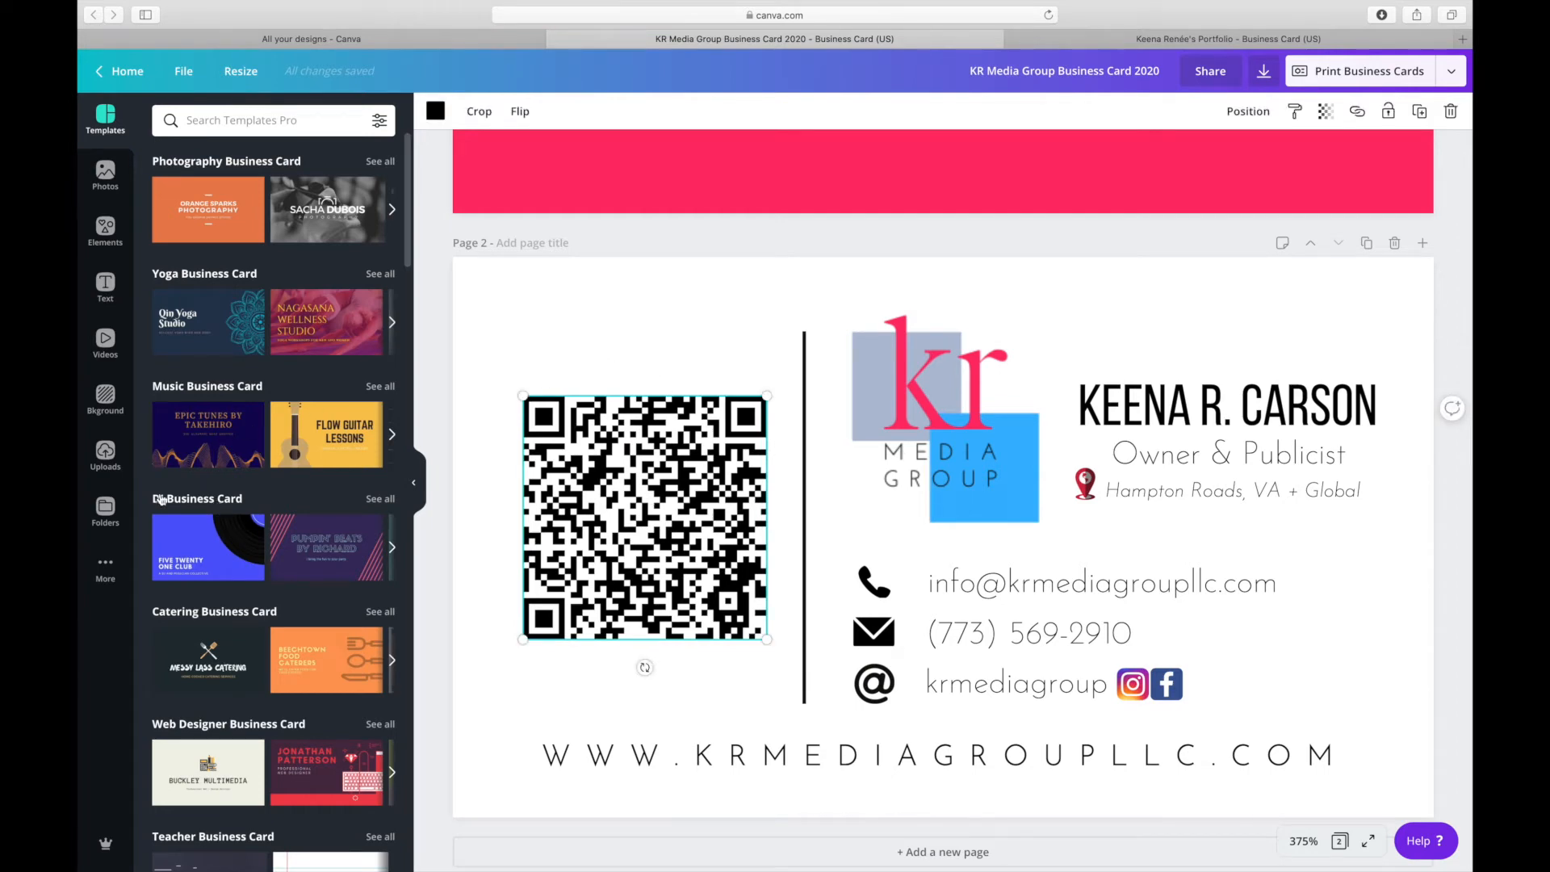
click(106, 570)
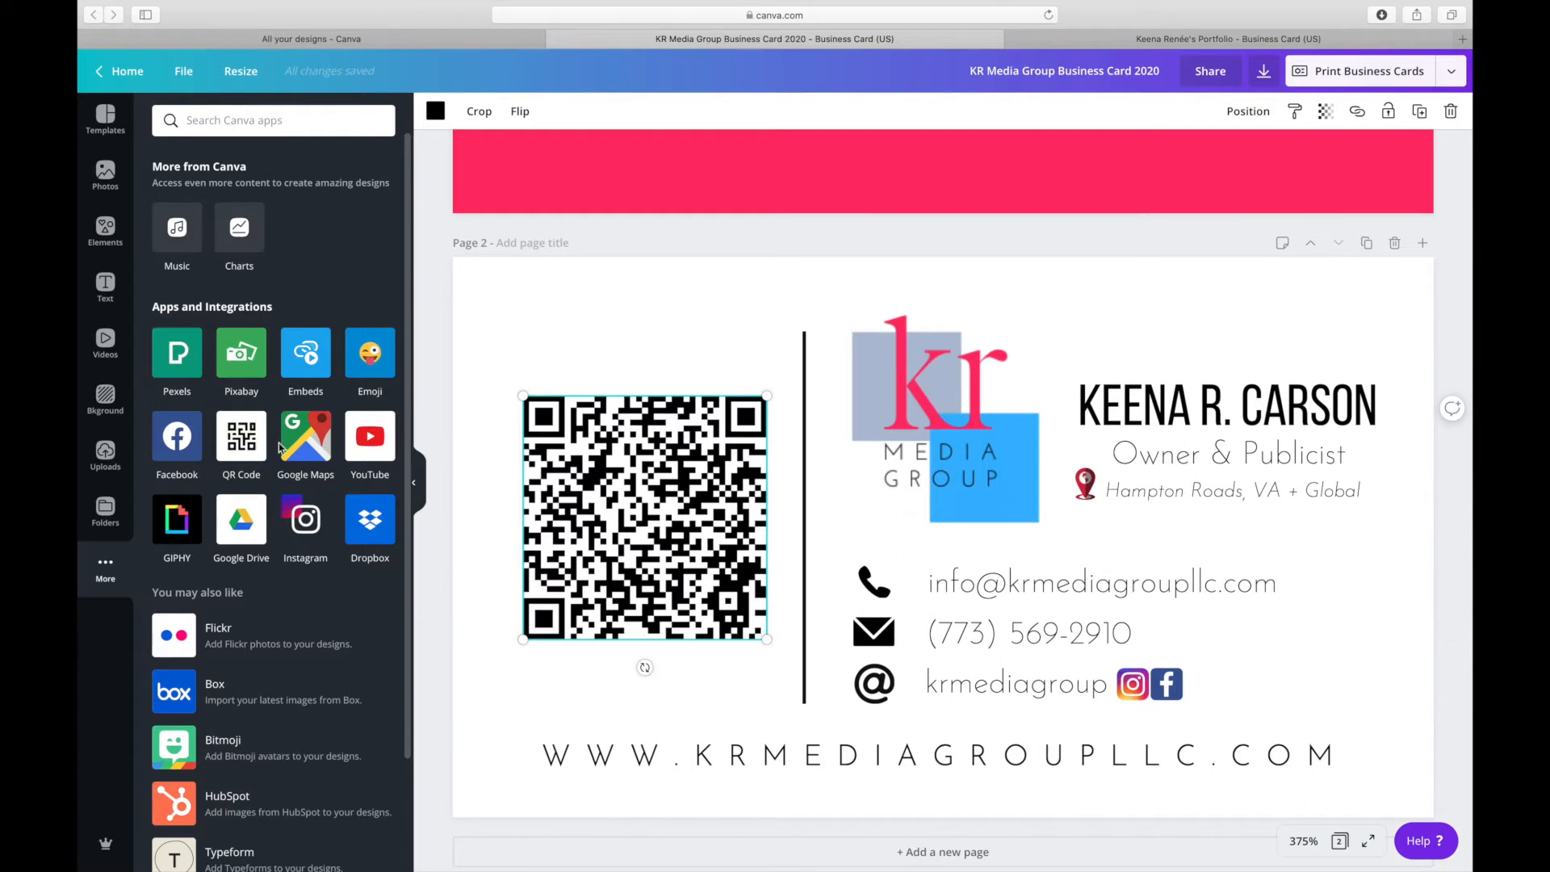
click(243, 444)
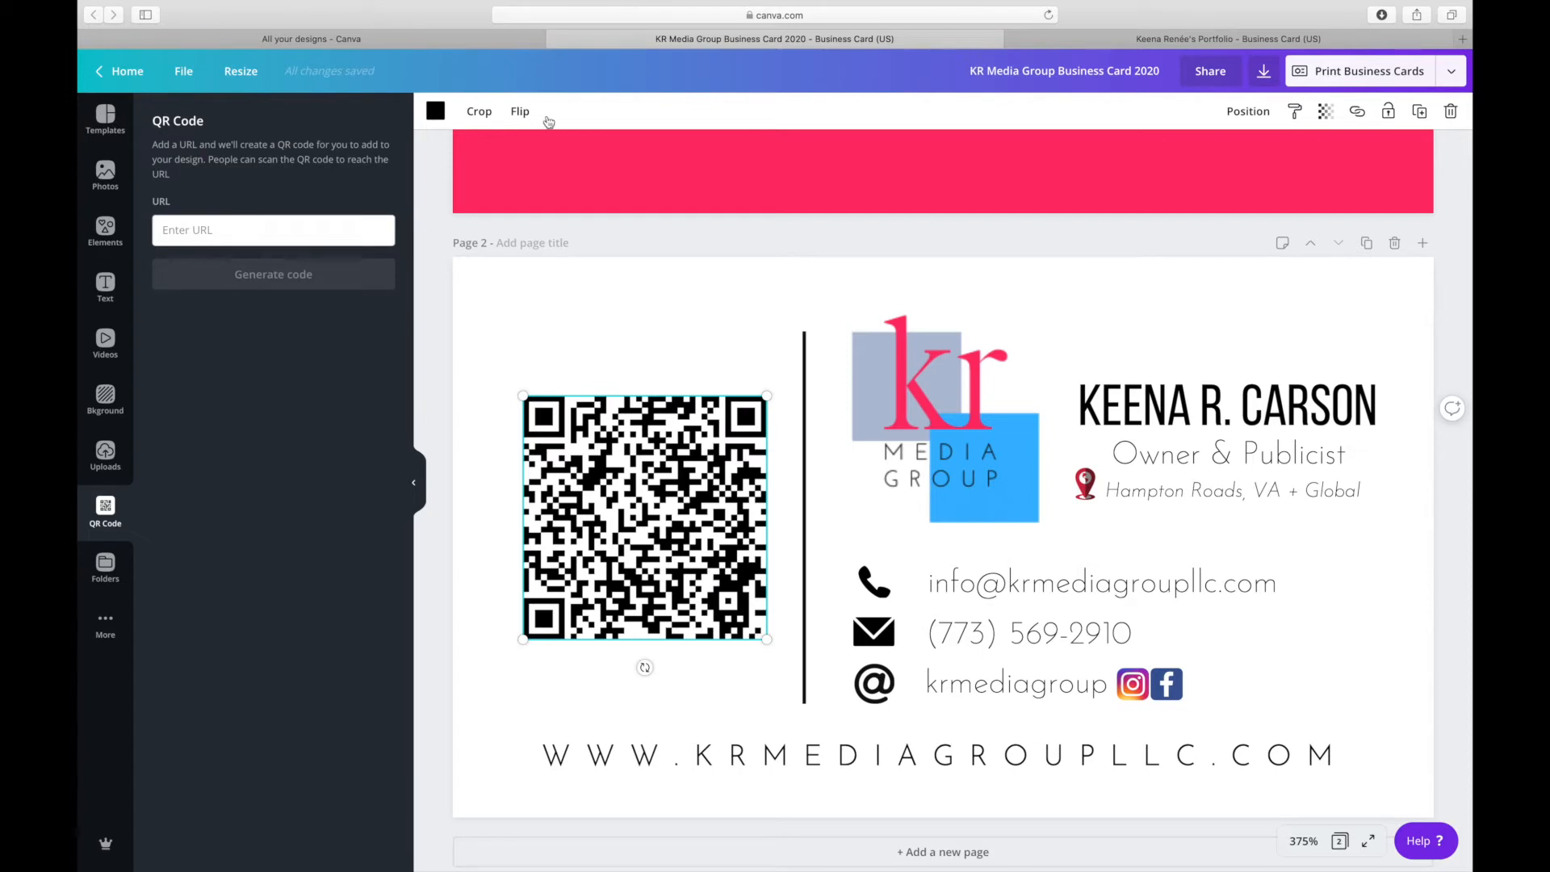
click(1192, 40)
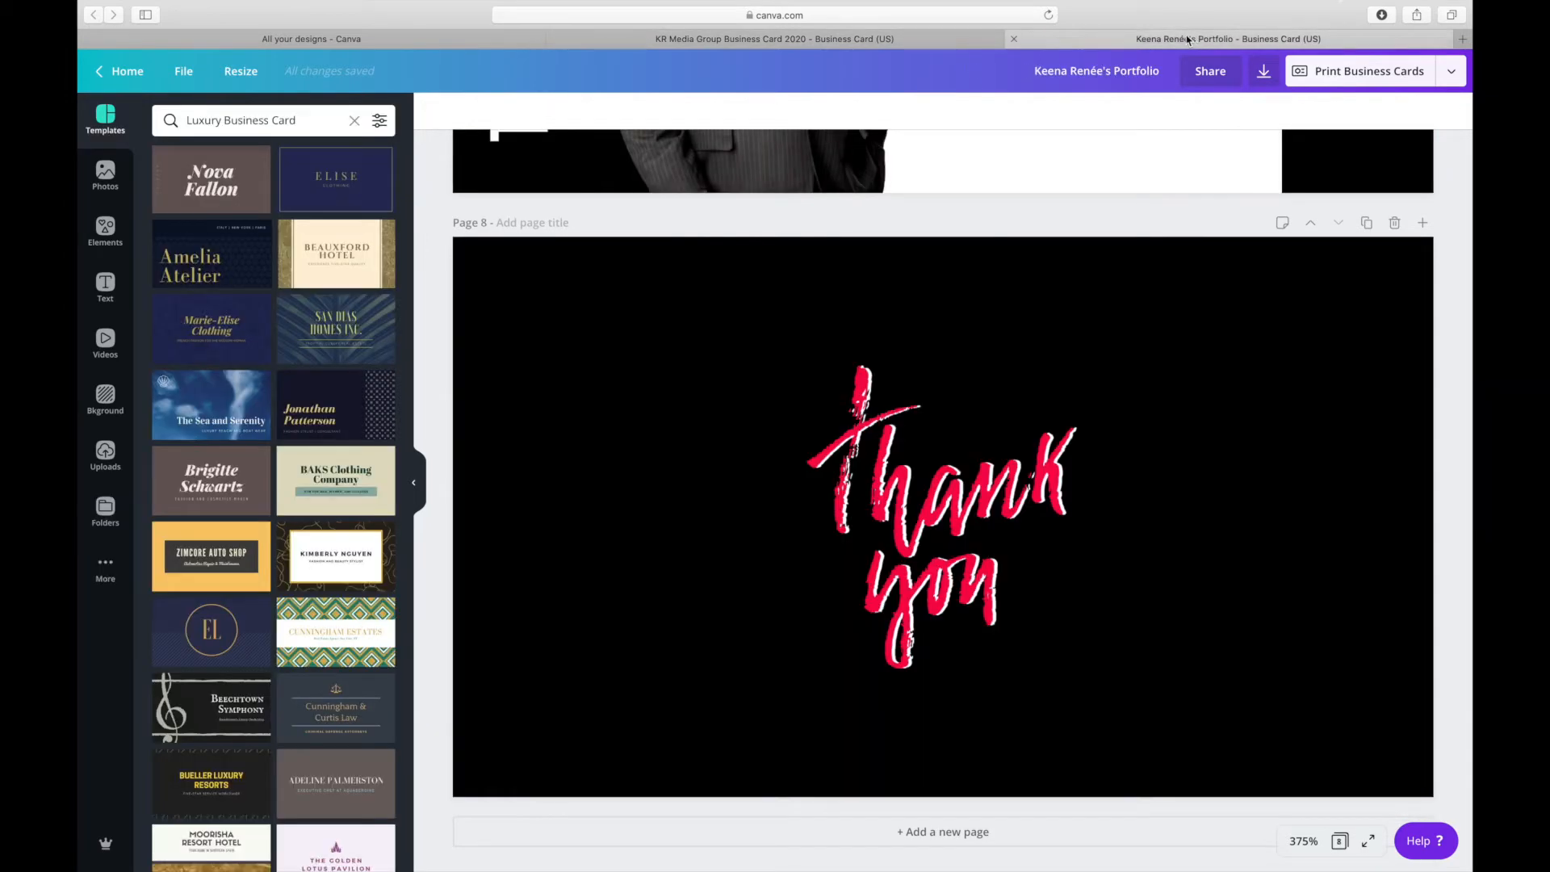
scroll(1003, 336, down, 1)
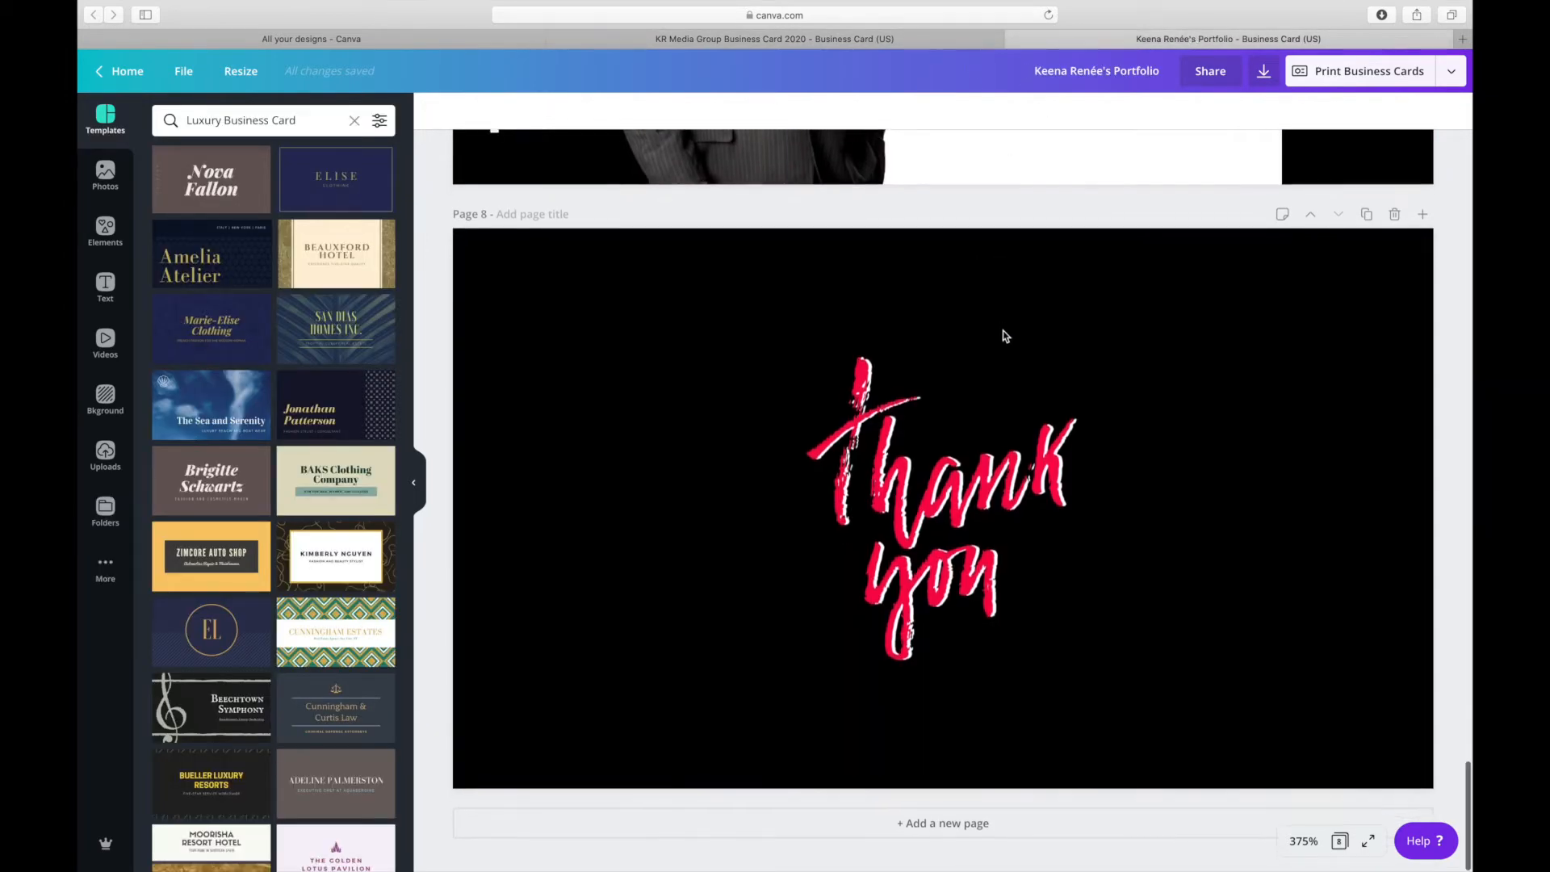
scroll(1003, 336, up, 5)
scroll(1004, 335, up, 5)
scroll(1003, 336, up, 5)
scroll(1003, 336, up, 5)
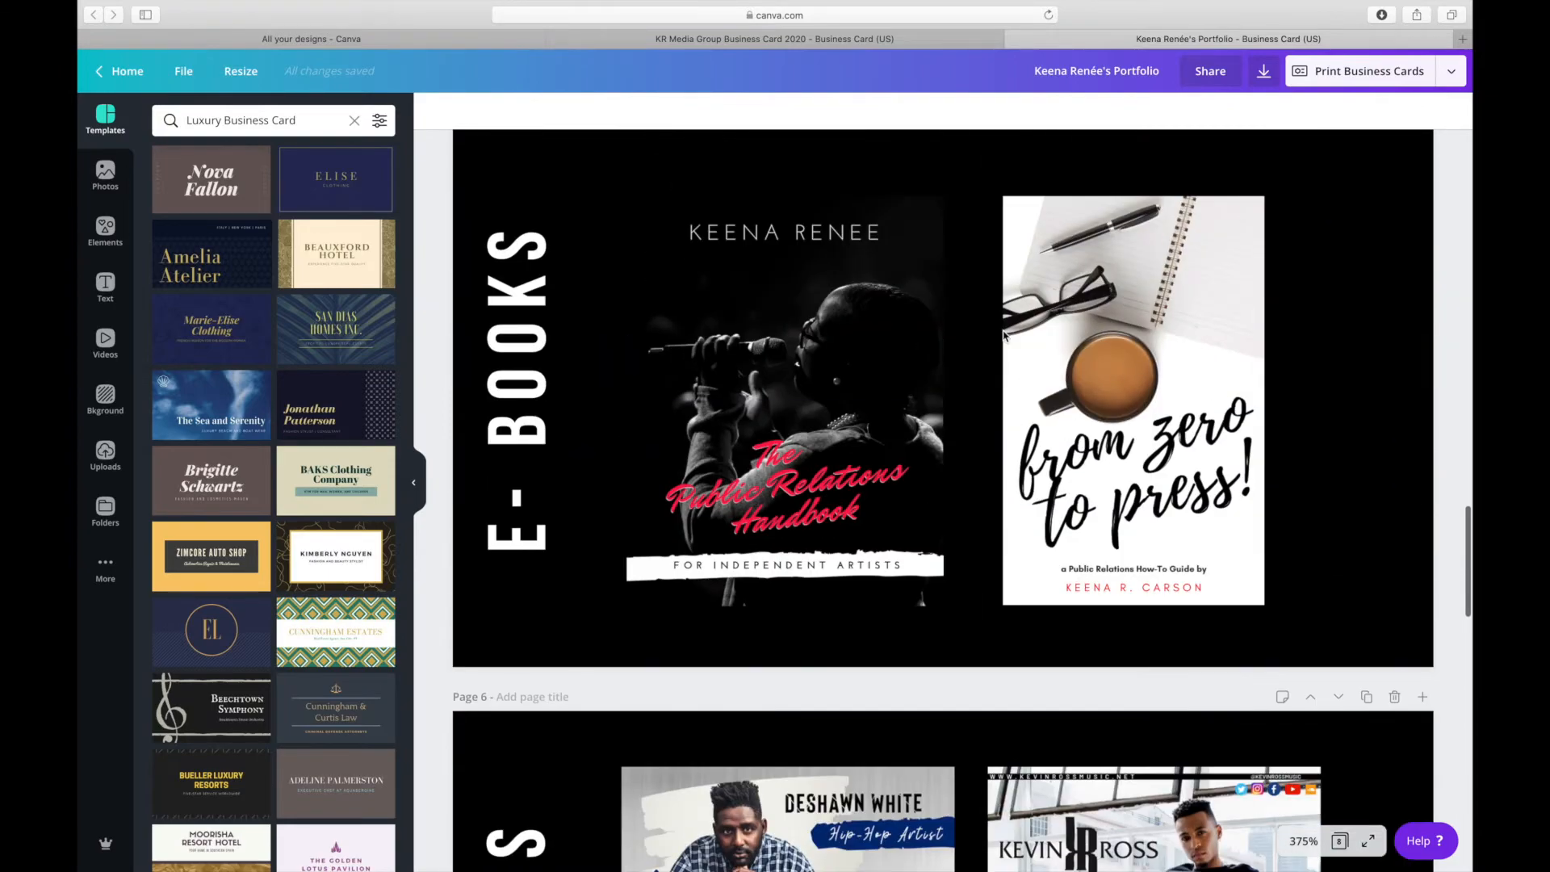
scroll(1005, 336, up, 5)
scroll(1004, 336, up, 5)
scroll(1005, 336, up, 5)
scroll(1004, 336, up, 5)
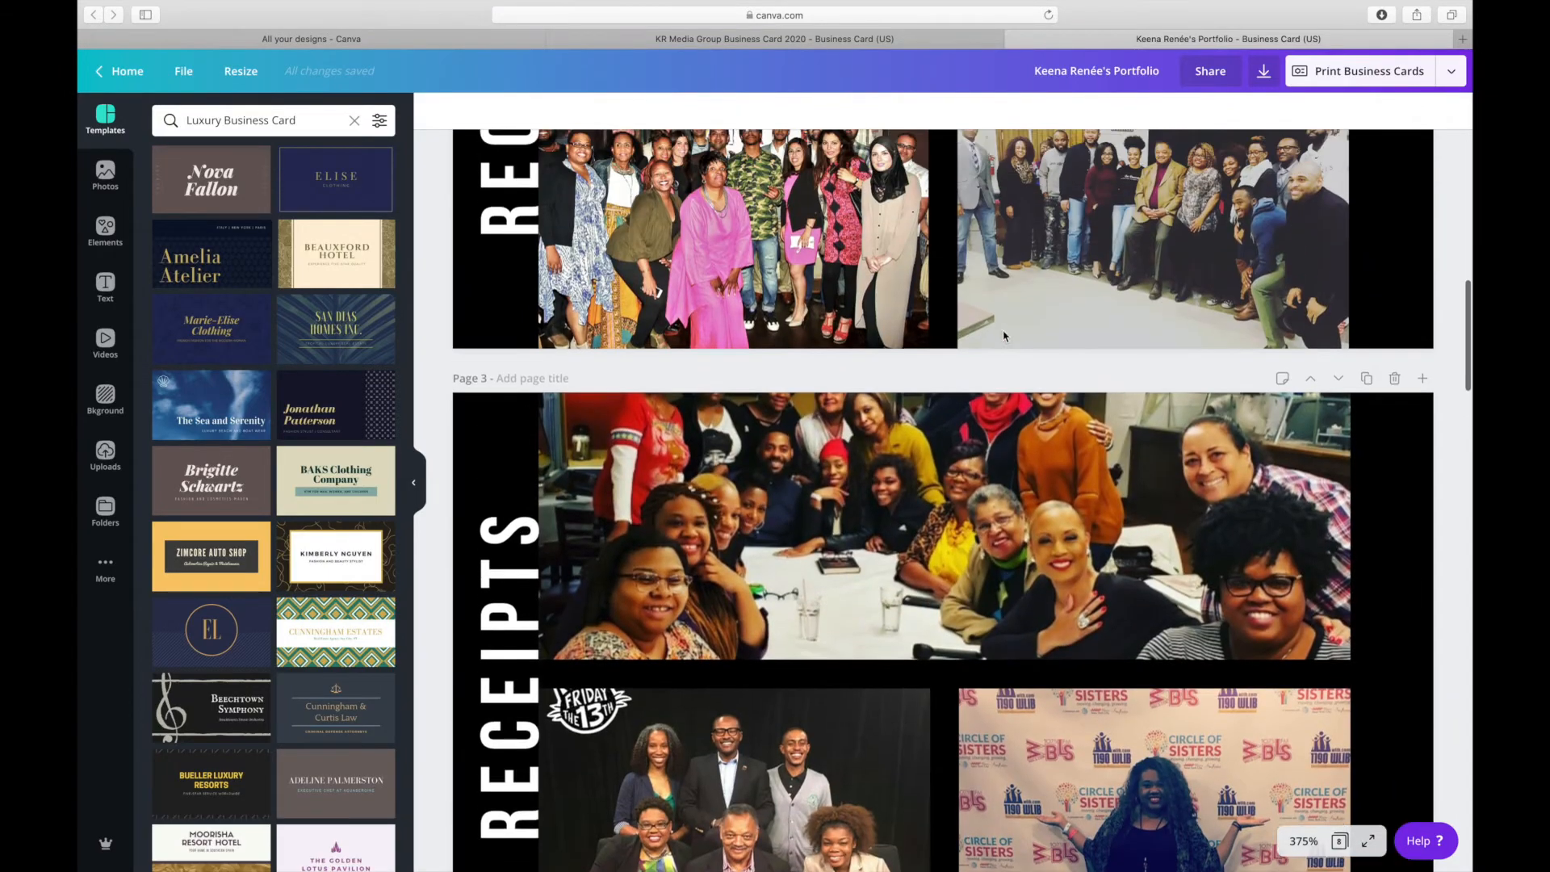
scroll(1003, 336, up, 5)
scroll(1004, 335, up, 5)
scroll(1006, 364, up, 1)
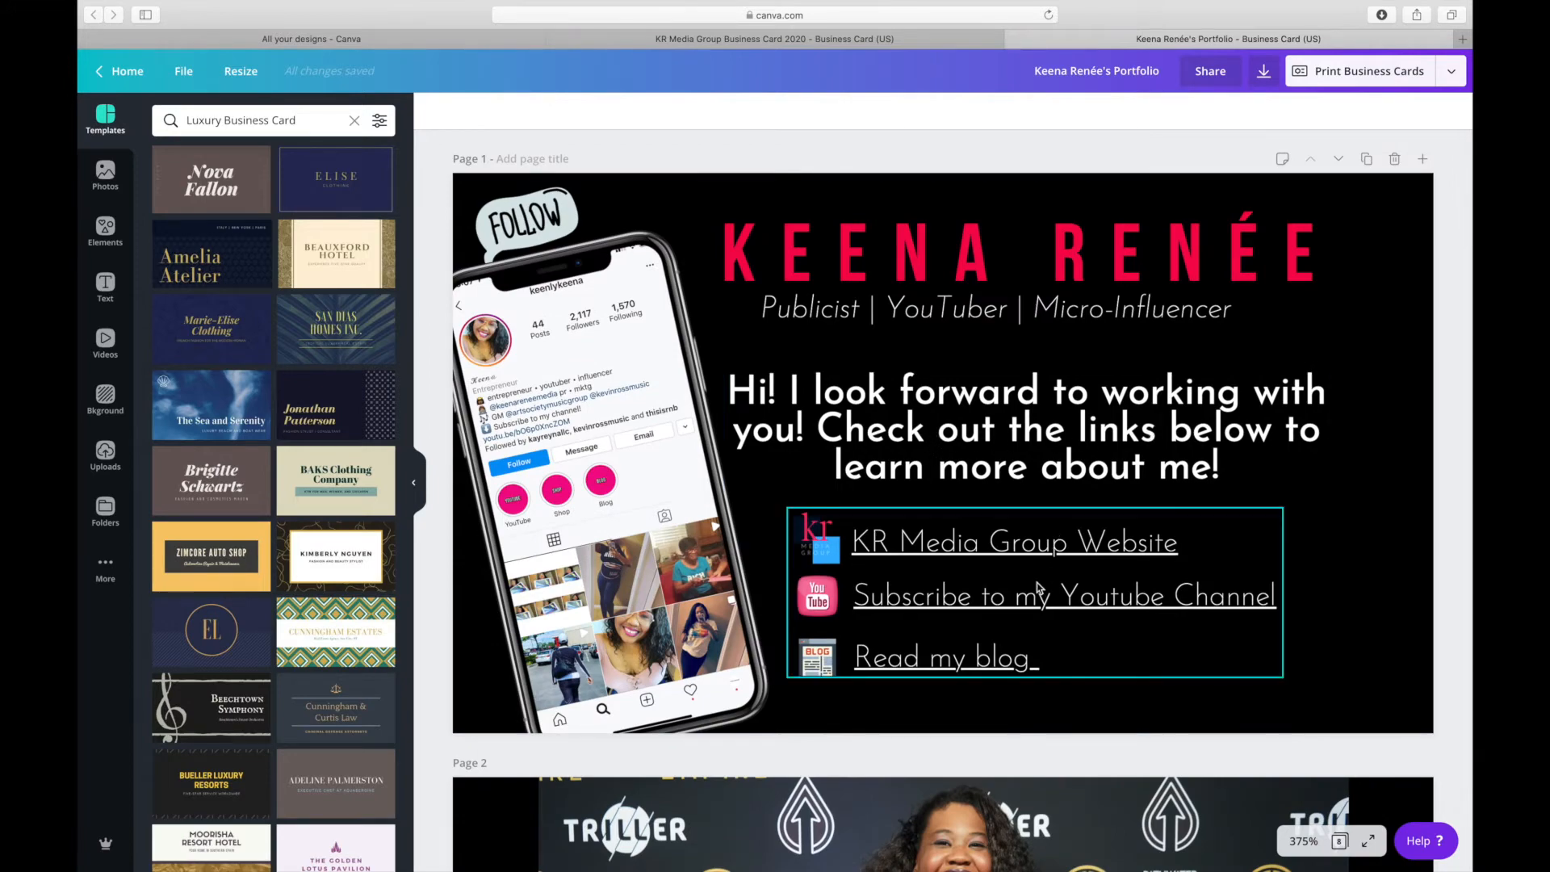
scroll(1037, 588, down, 2)
scroll(1038, 588, down, 1)
scroll(1036, 587, down, 1)
scroll(1038, 592, down, 1)
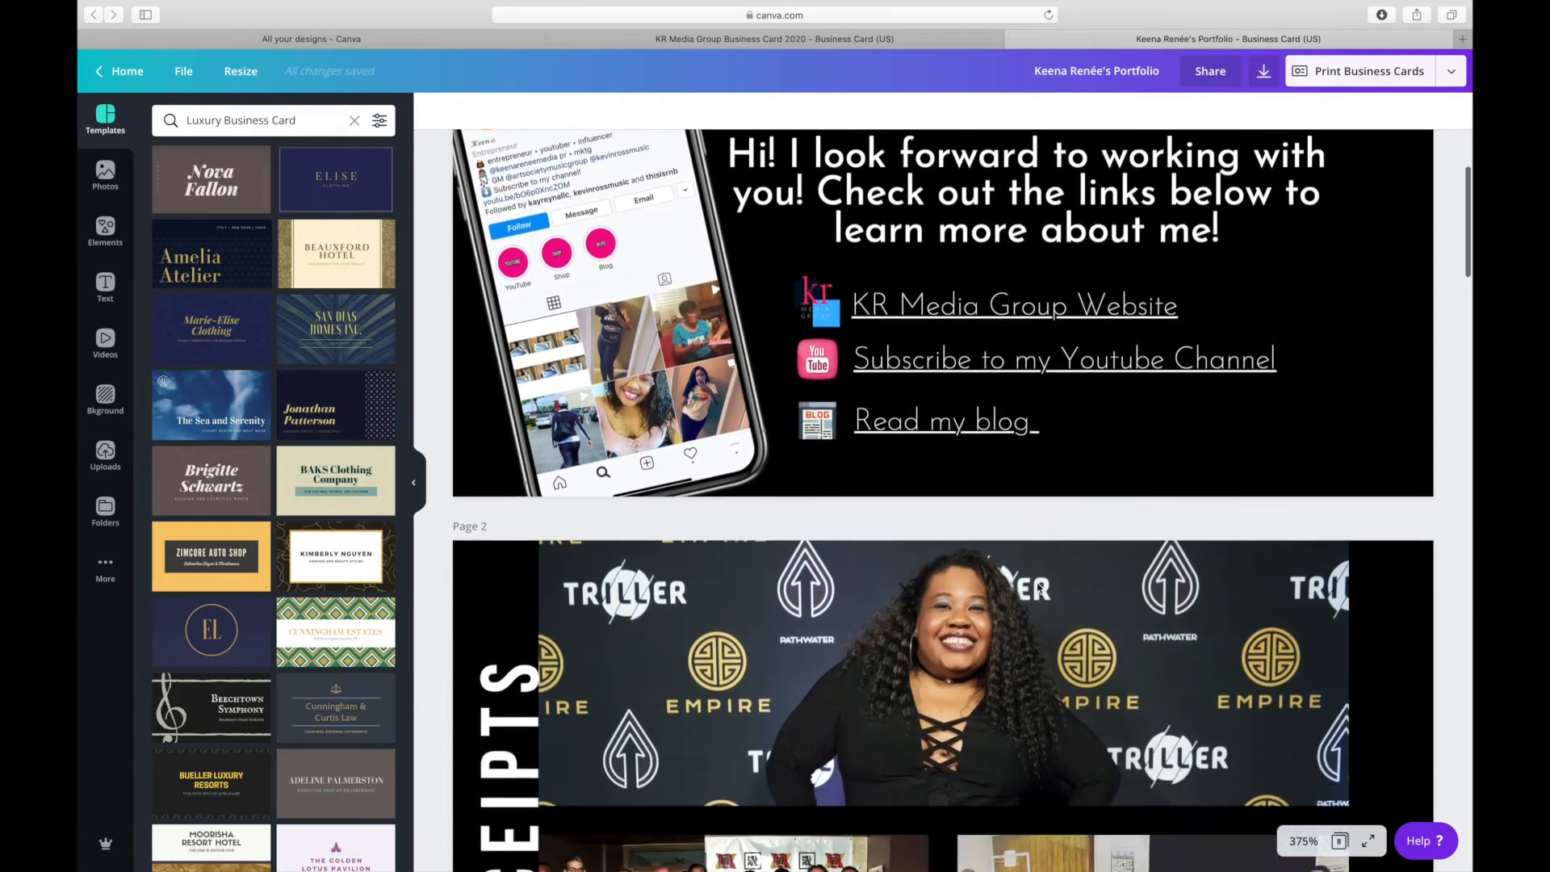
scroll(1038, 592, down, 2)
scroll(1039, 592, up, 2)
scroll(1038, 592, up, 5)
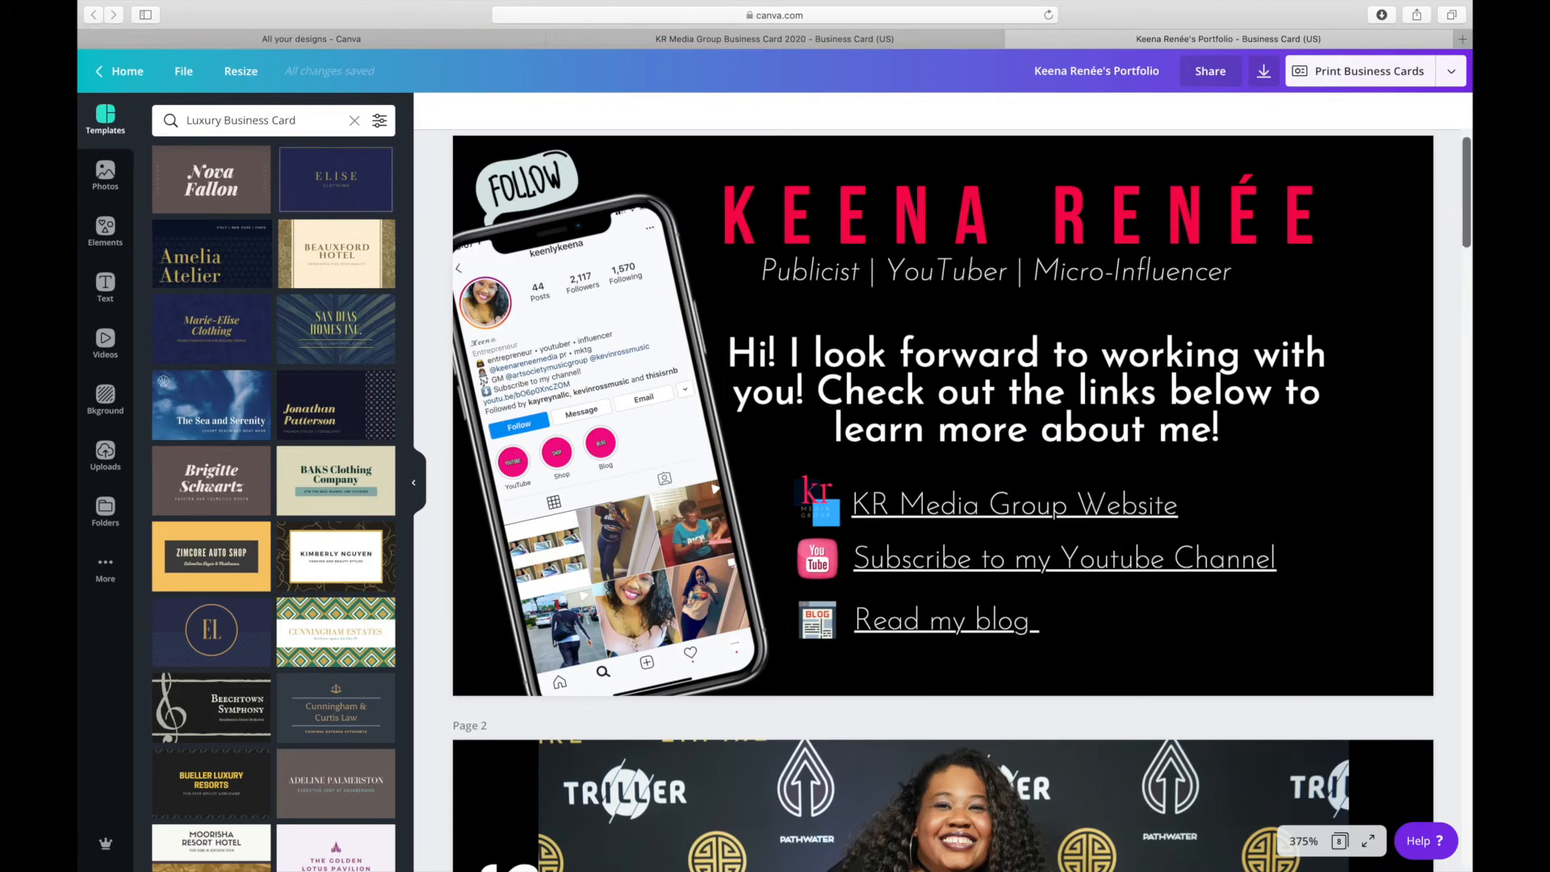
- From the publish dropdown's full list, choose Website to publish the portfolio
click(1451, 74)
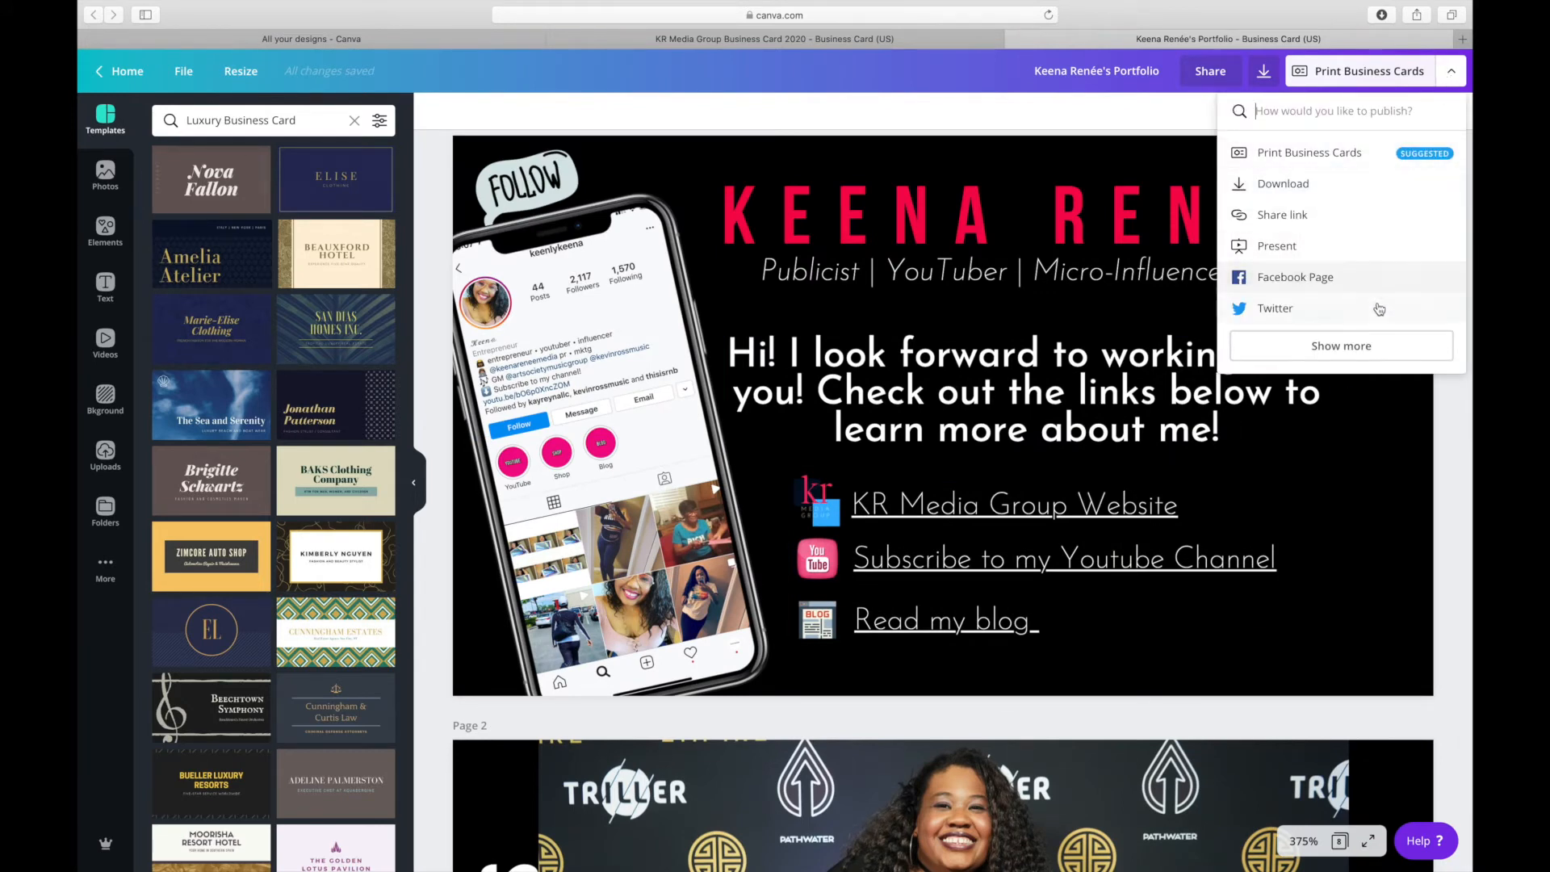
click(1375, 352)
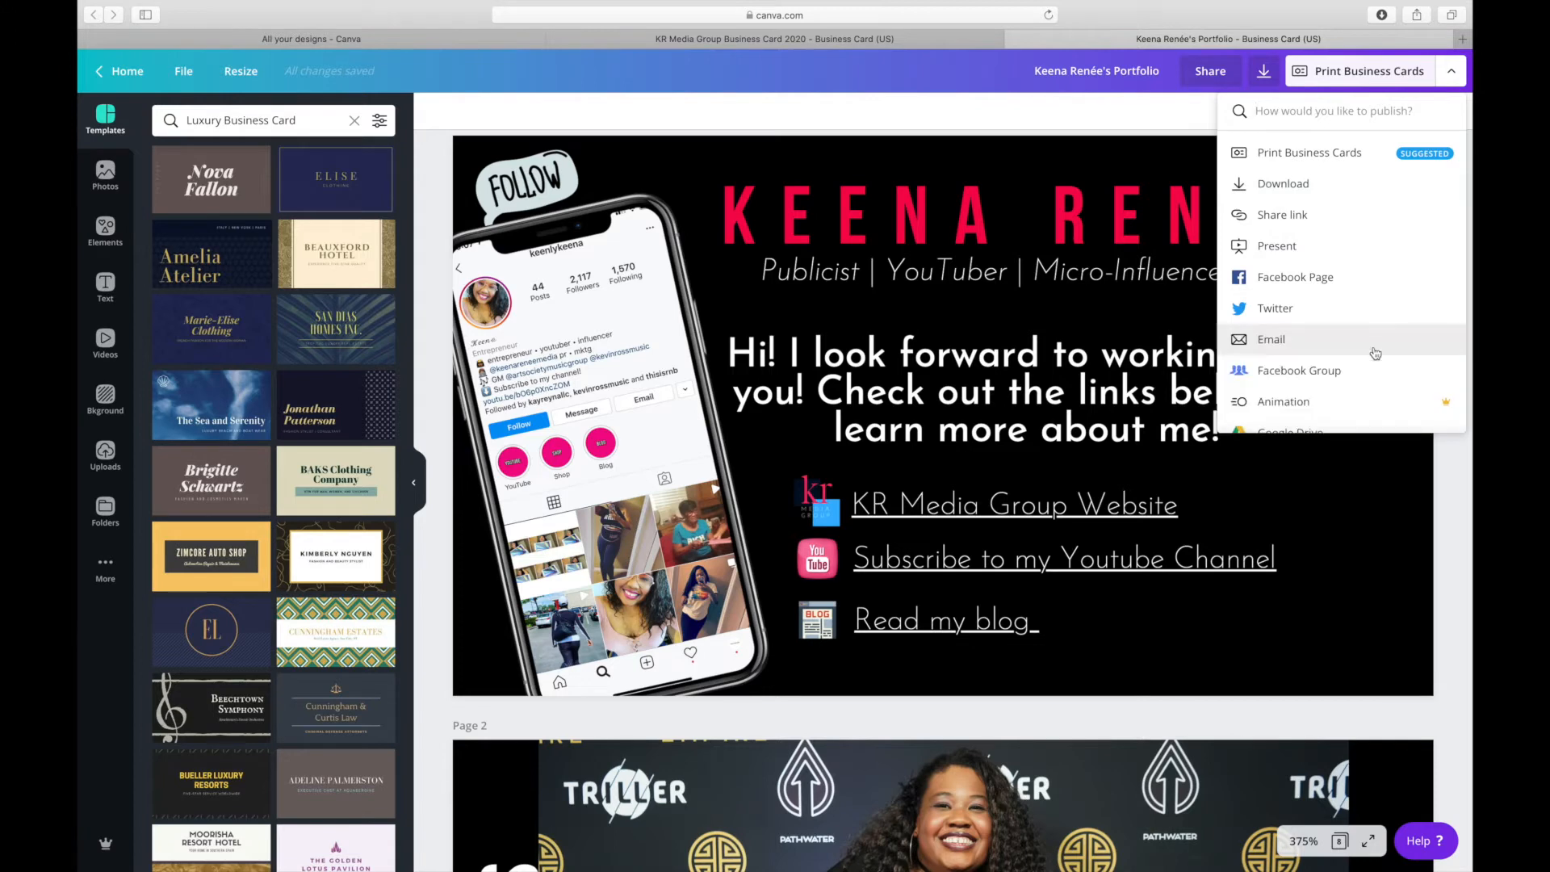
scroll(1375, 351, down, 3)
scroll(1375, 351, down, 1)
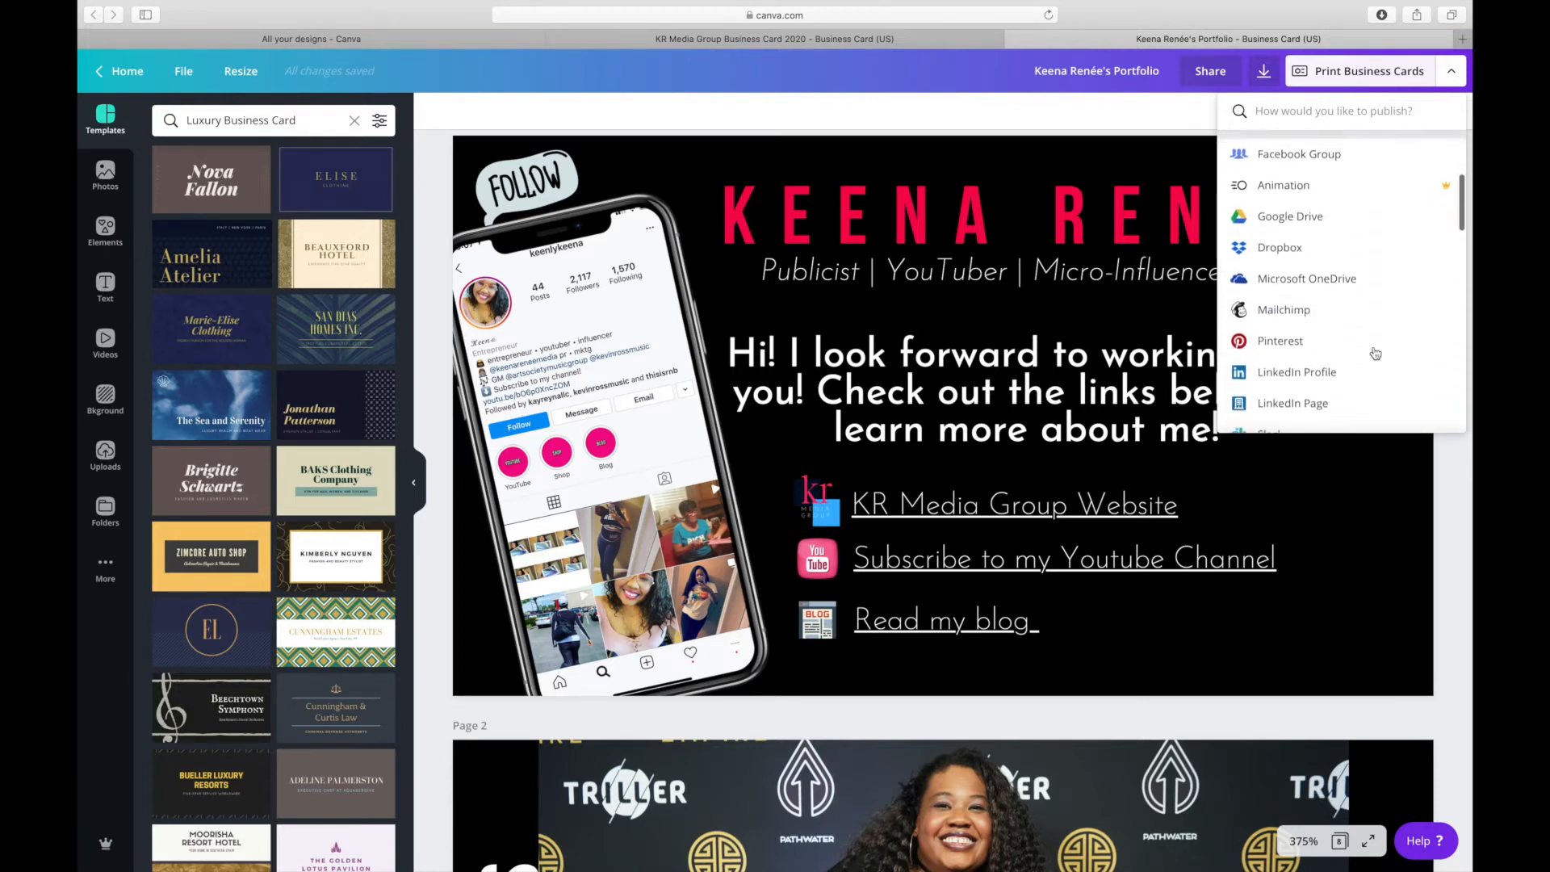
scroll(1375, 351, down, 2)
scroll(1375, 353, down, 1)
scroll(1374, 352, down, 2)
scroll(1375, 353, down, 2)
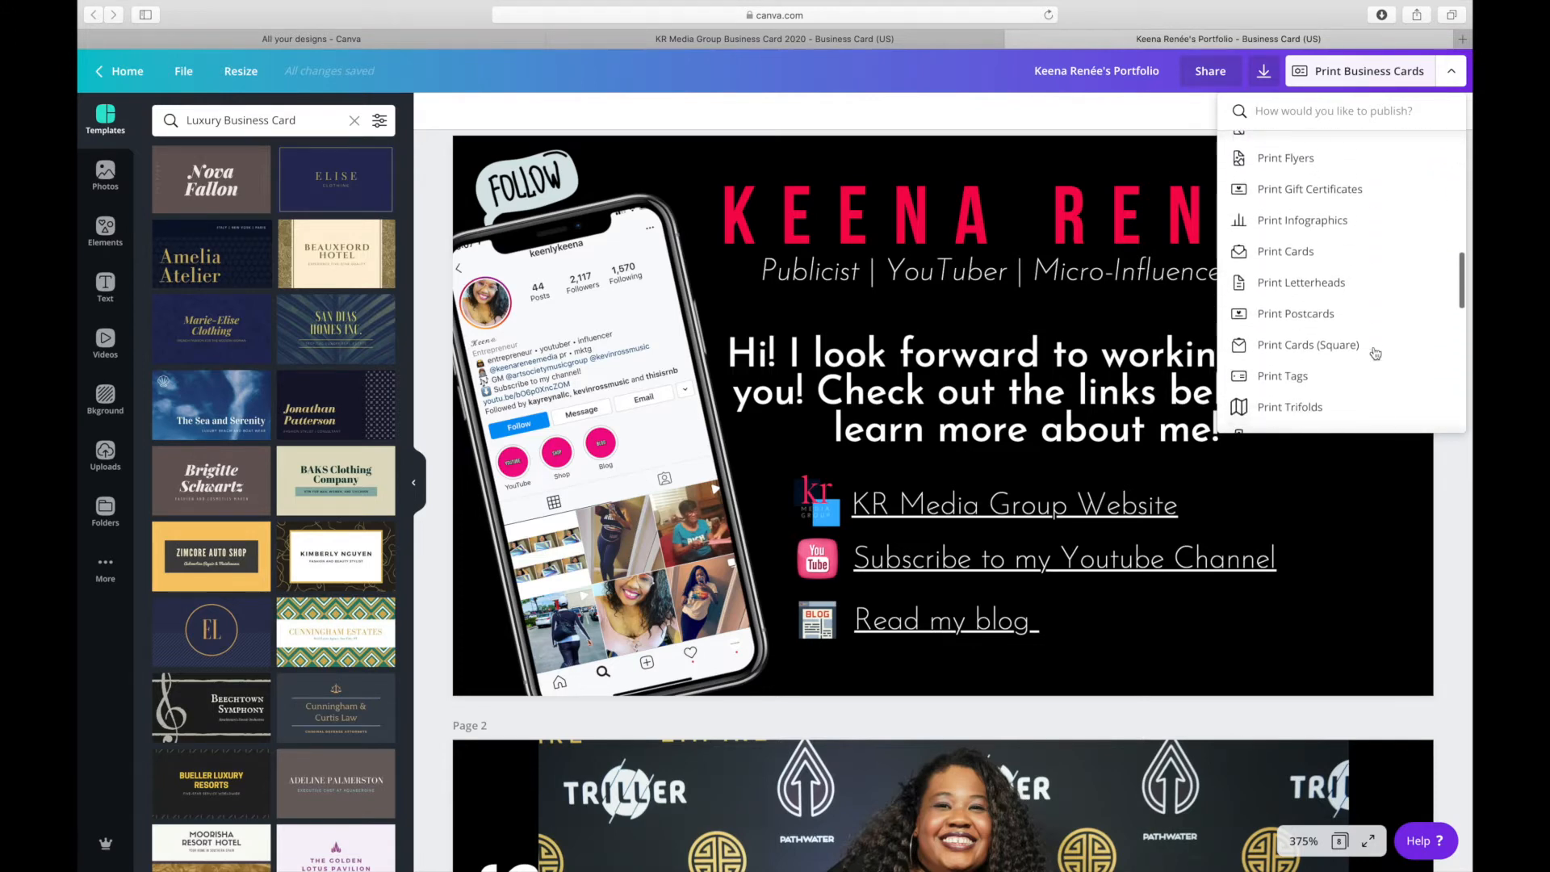
scroll(1375, 353, down, 1)
scroll(1375, 352, down, 1)
scroll(1375, 352, down, 4)
scroll(1374, 353, down, 2)
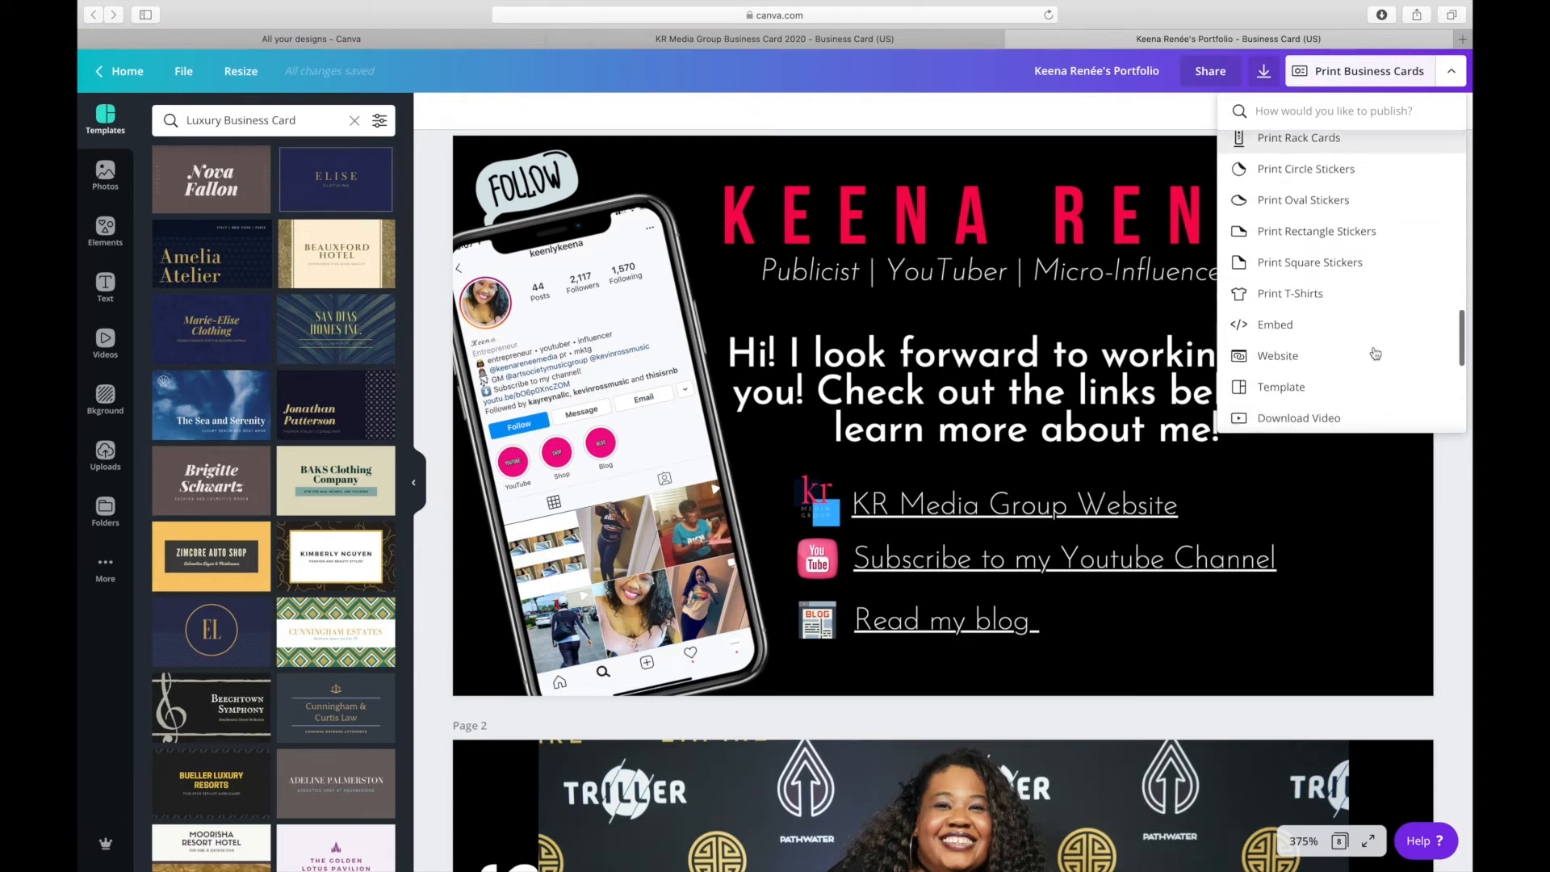
scroll(1375, 353, down, 2)
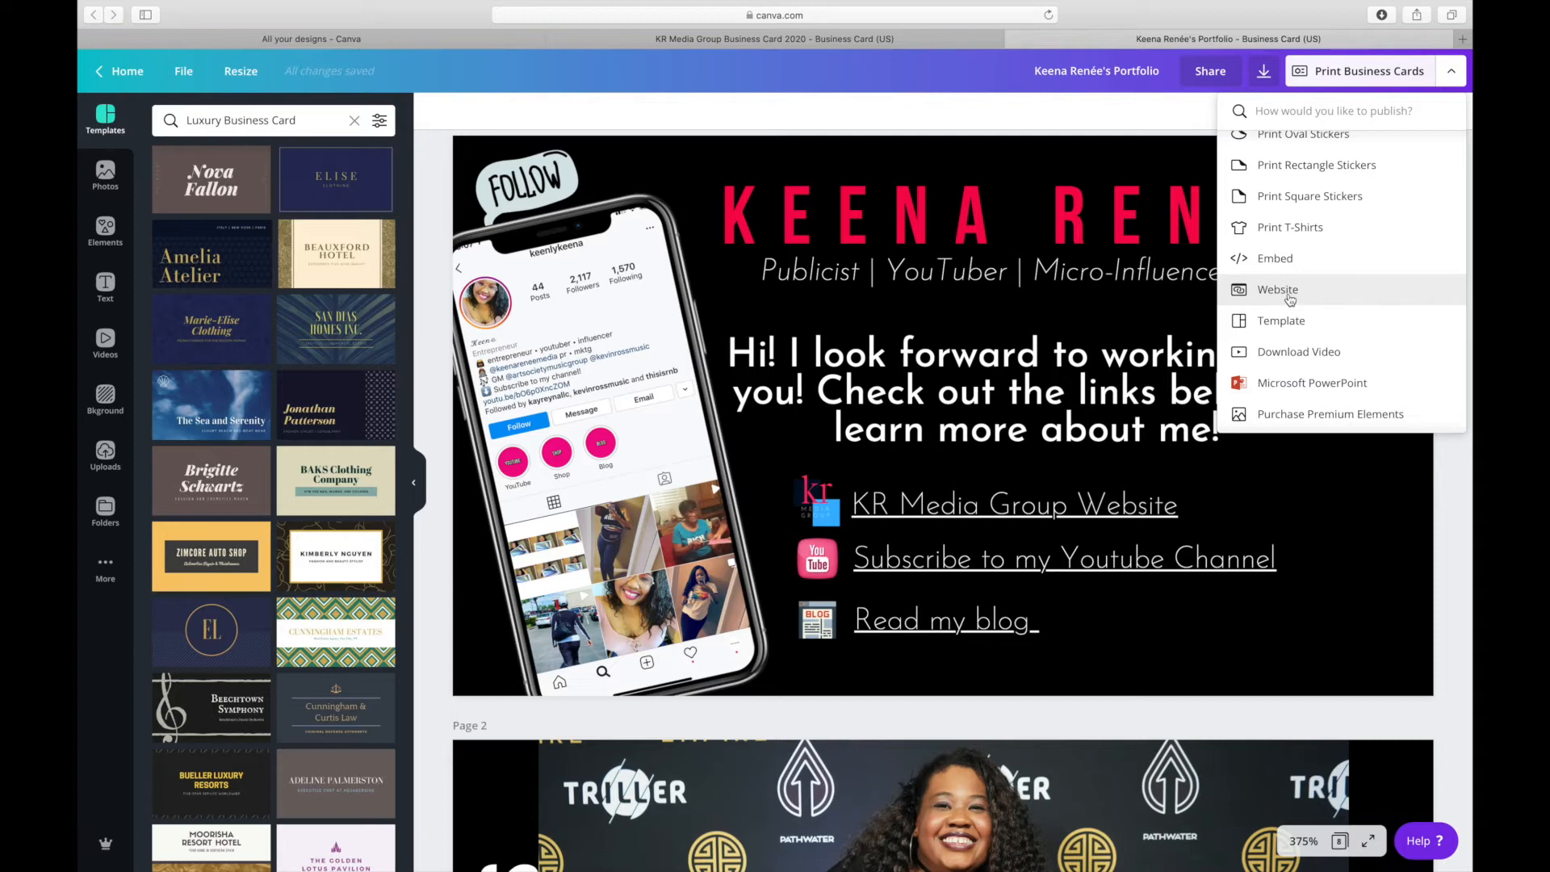
click(1289, 293)
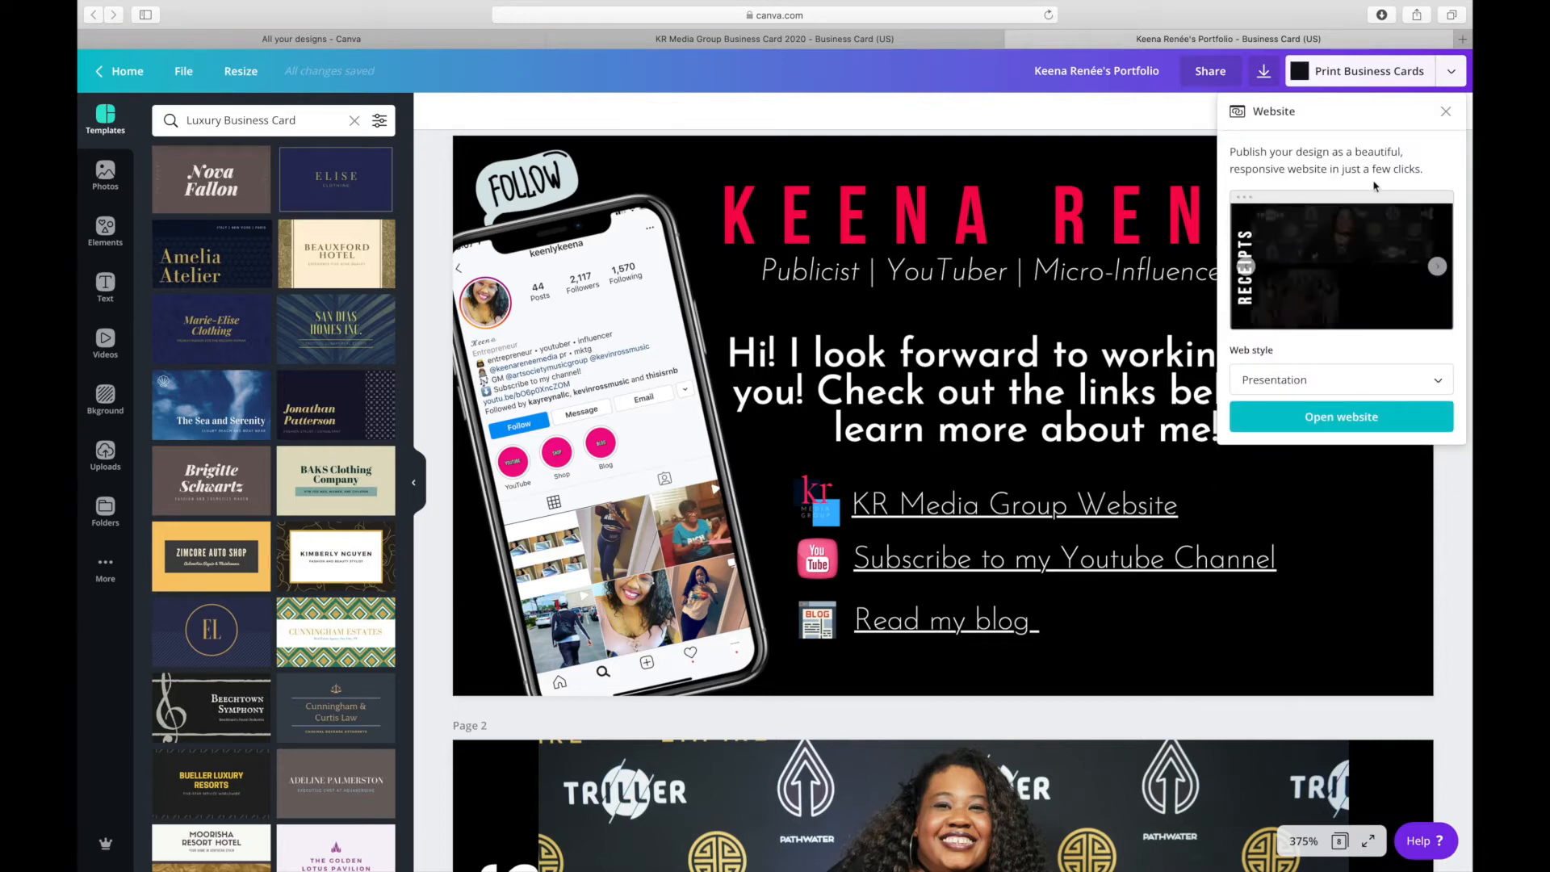
- Set the portfolio website's web style to Scrolling
click(1437, 381)
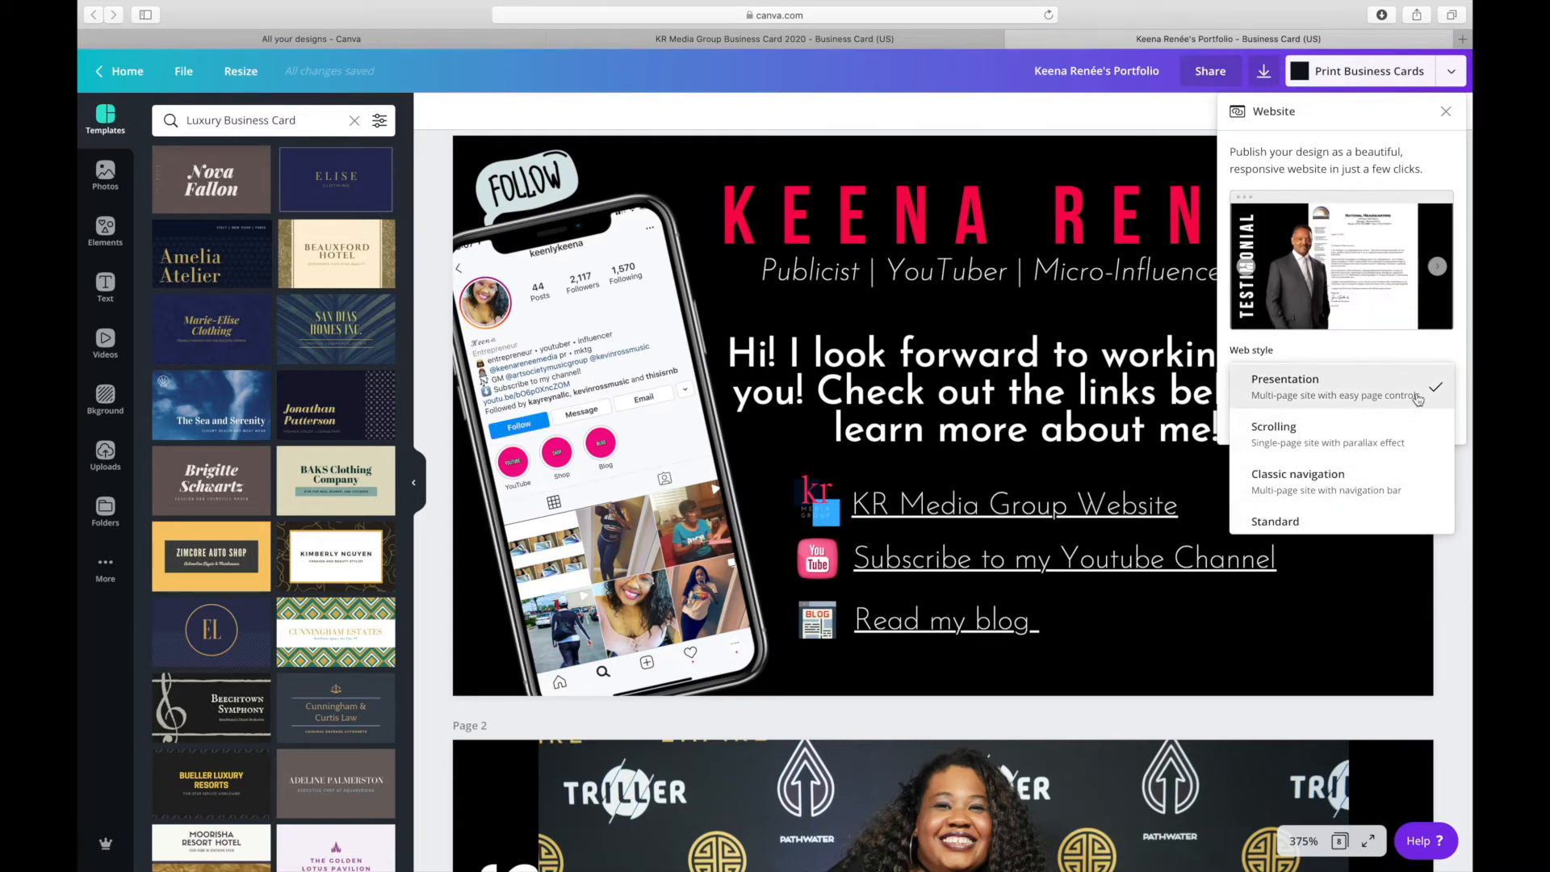
click(1408, 436)
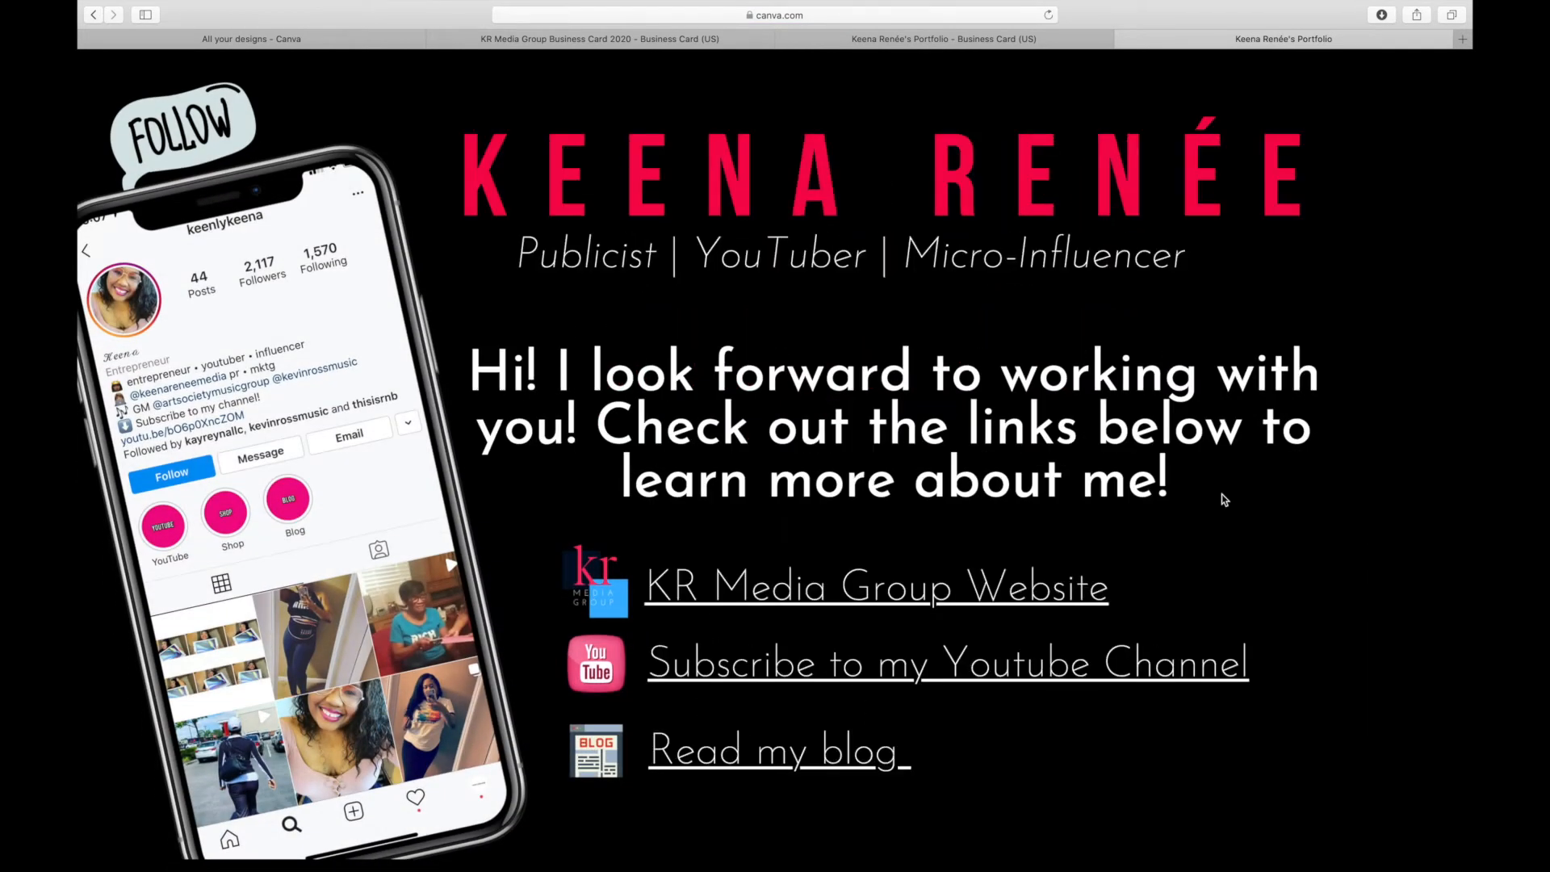
scroll(1222, 499, down, 4)
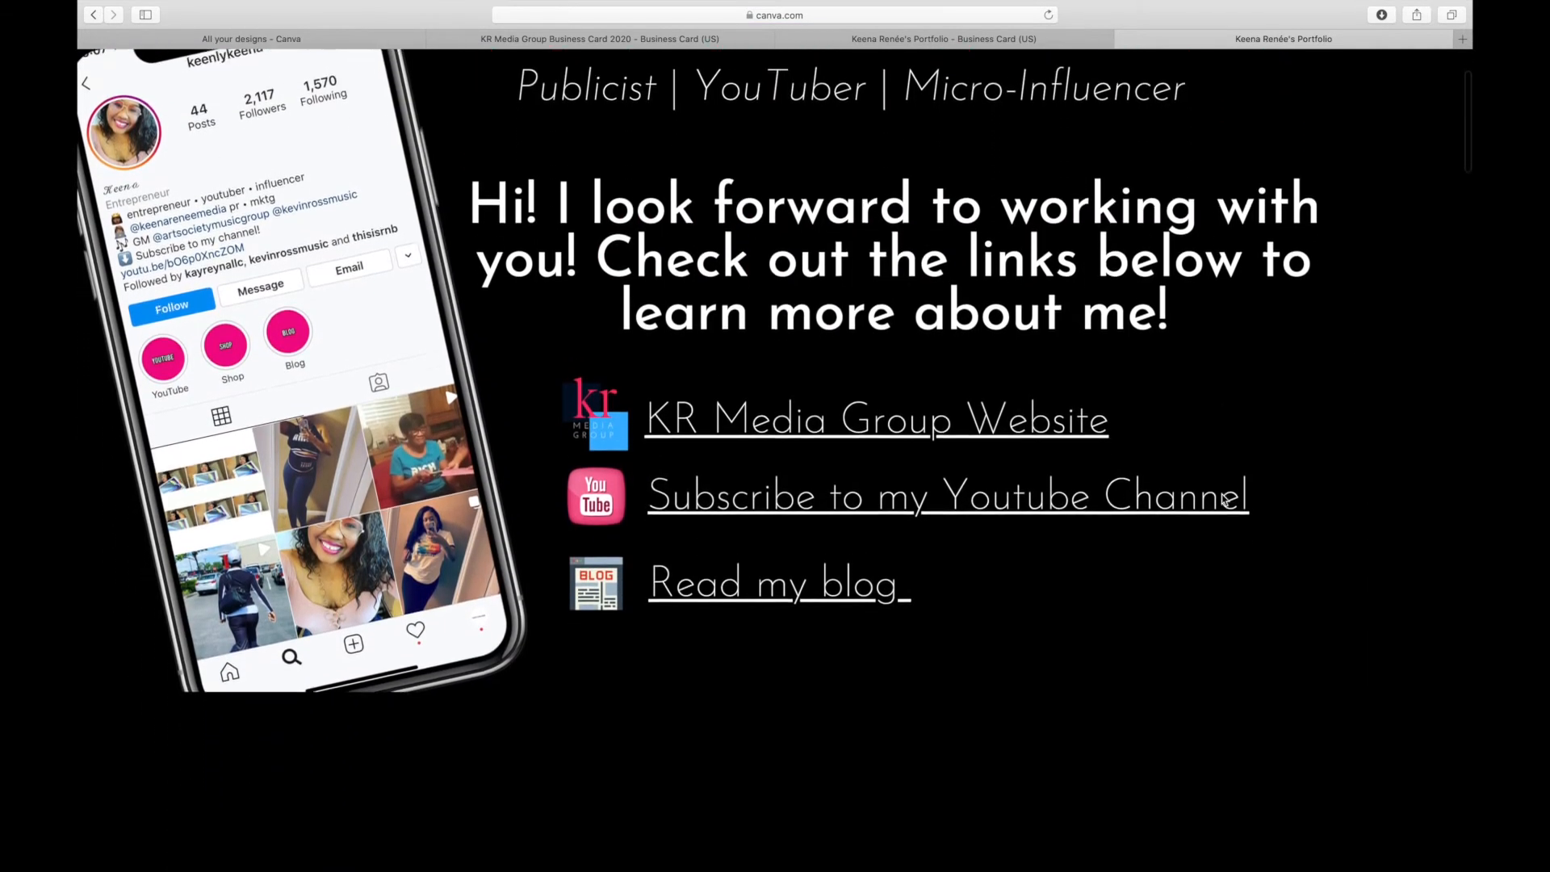
scroll(1222, 499, down, 3)
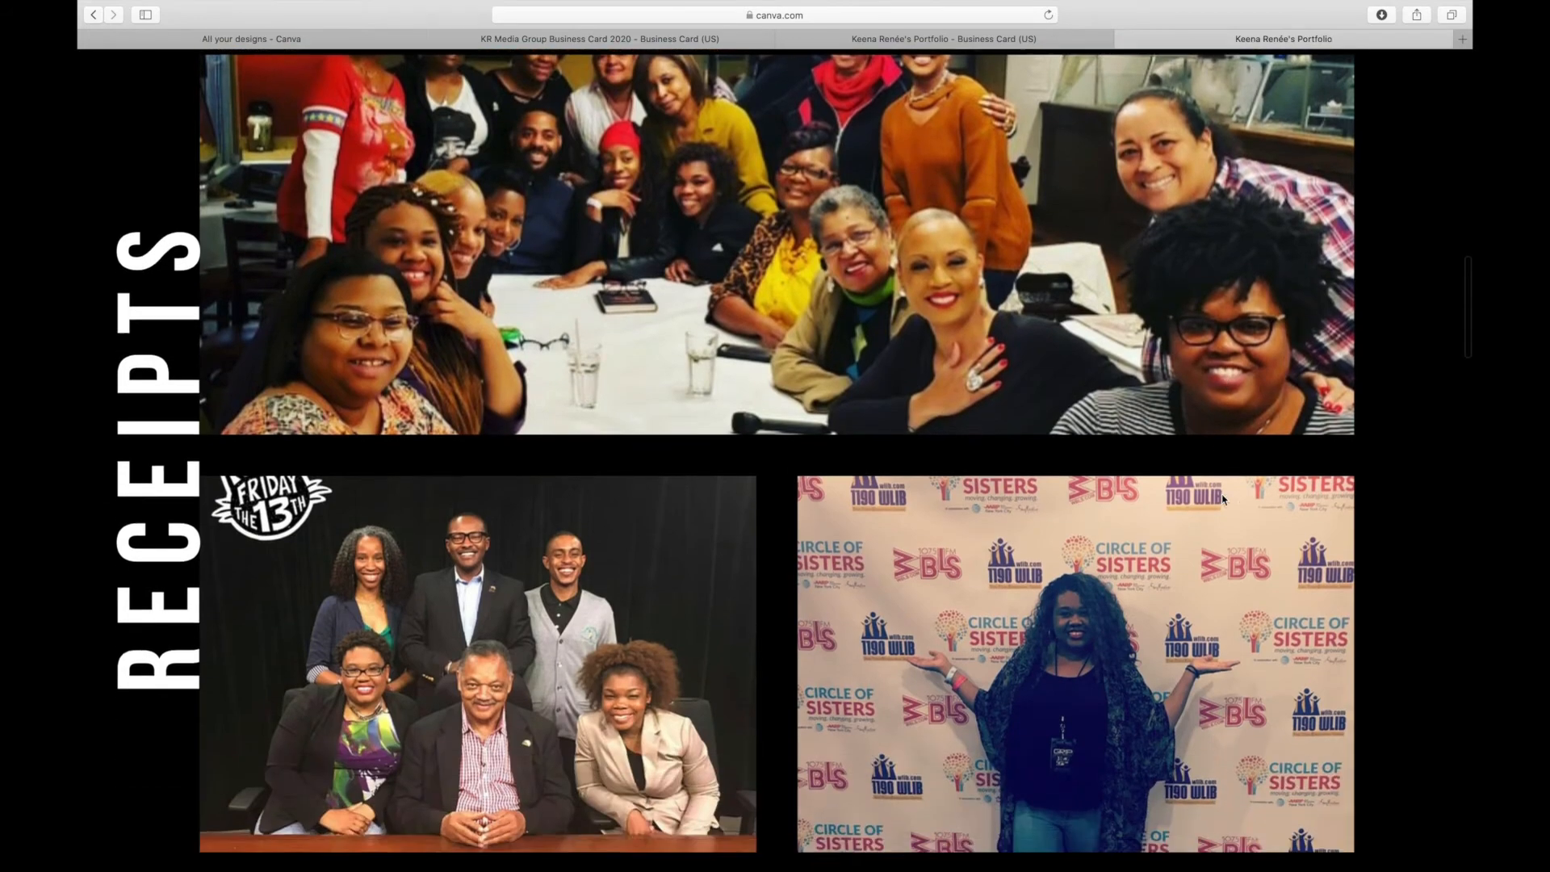
scroll(1223, 500, down, 3)
scroll(1222, 499, down, 1)
scroll(1221, 499, down, 2)
scroll(1222, 500, down, 3)
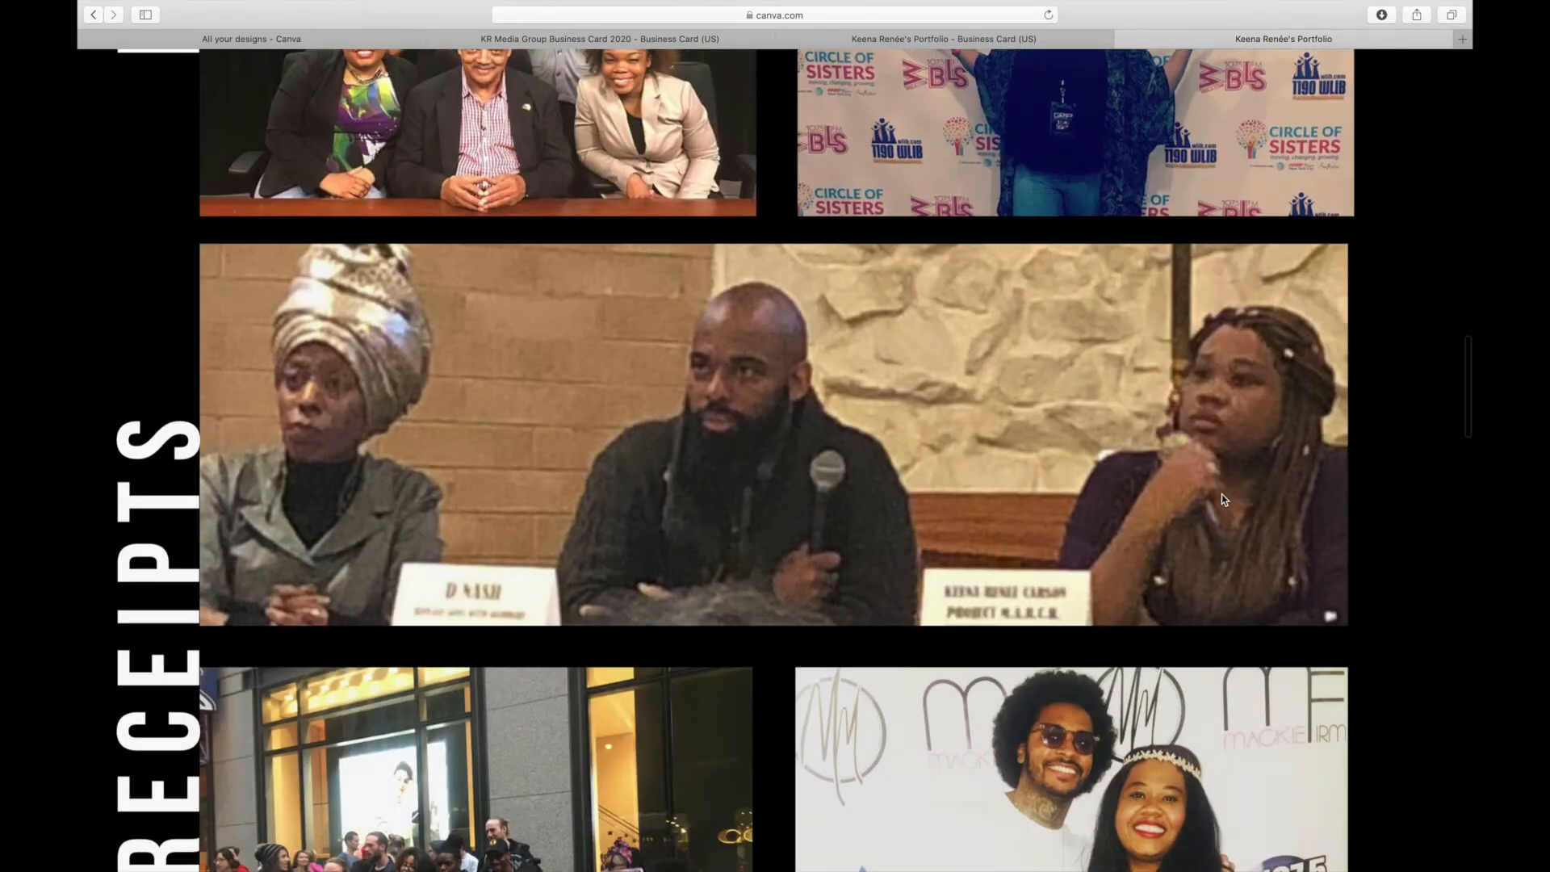
scroll(1223, 499, down, 2)
scroll(1223, 500, down, 5)
scroll(1223, 499, down, 2)
scroll(1222, 499, down, 2)
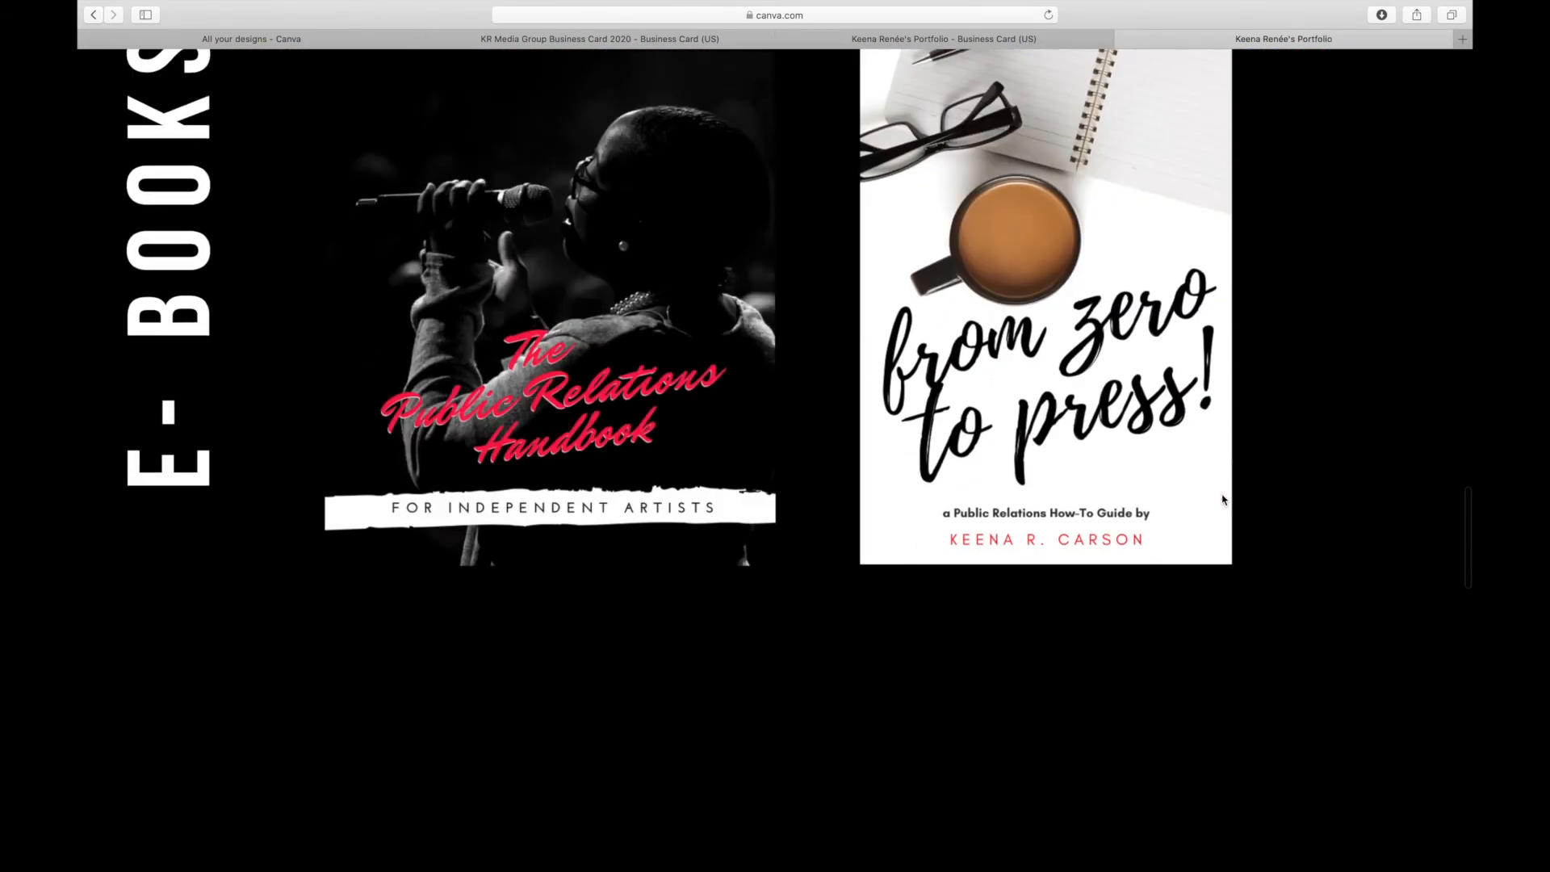
scroll(1222, 499, down, 2)
scroll(1222, 499, down, 5)
scroll(1222, 499, down, 2)
scroll(1222, 499, down, 4)
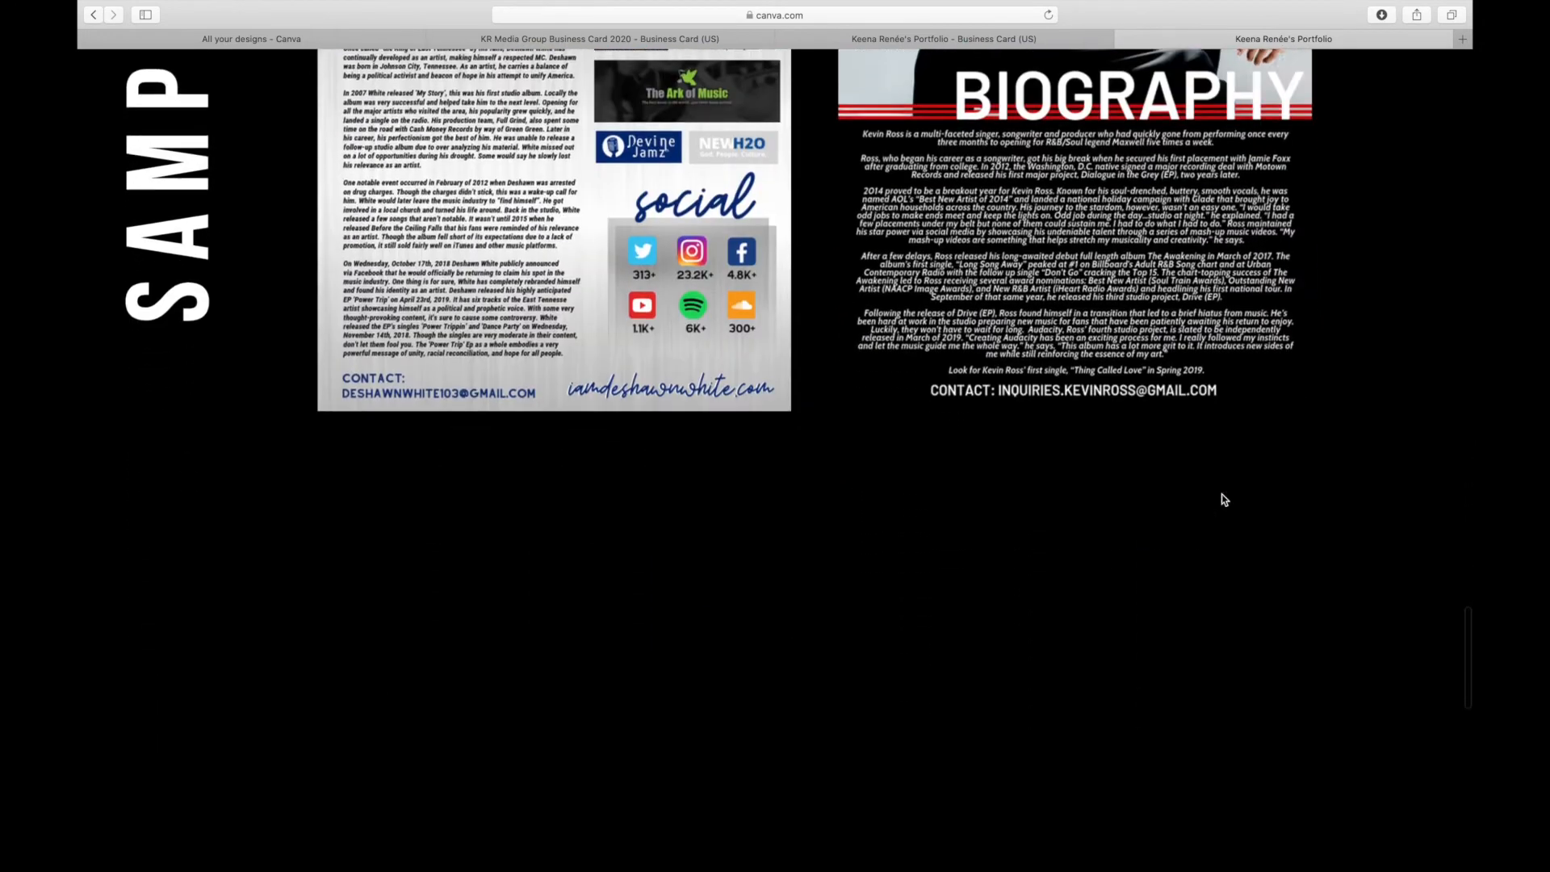
scroll(1222, 500, down, 2)
scroll(1223, 499, down, 4)
scroll(1222, 499, down, 3)
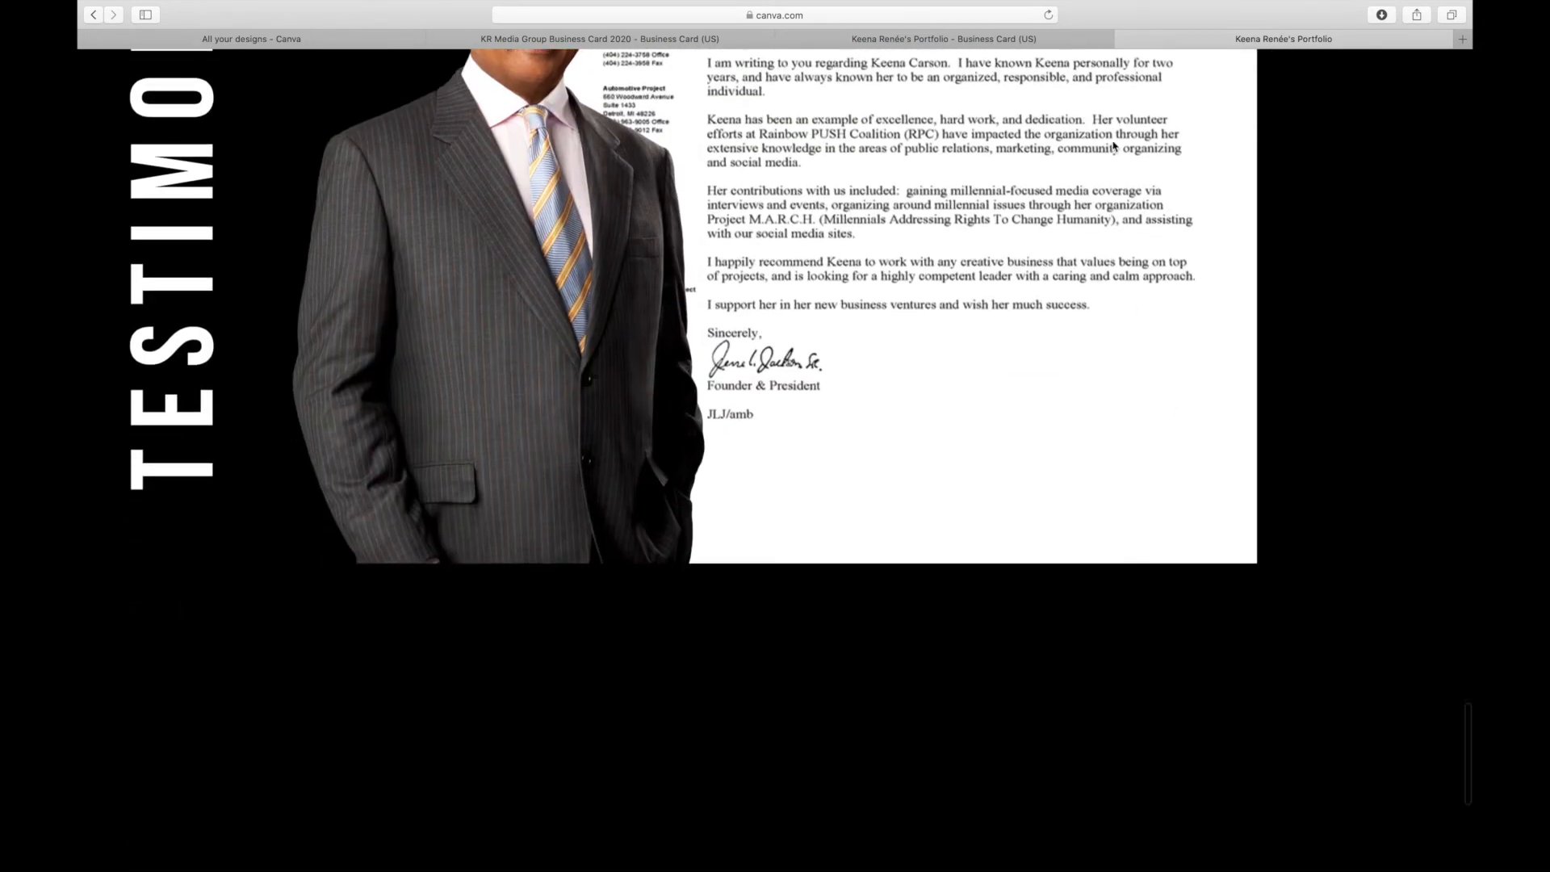
- Select the live site's full address at the testimonial section for copying
click(952, 15)
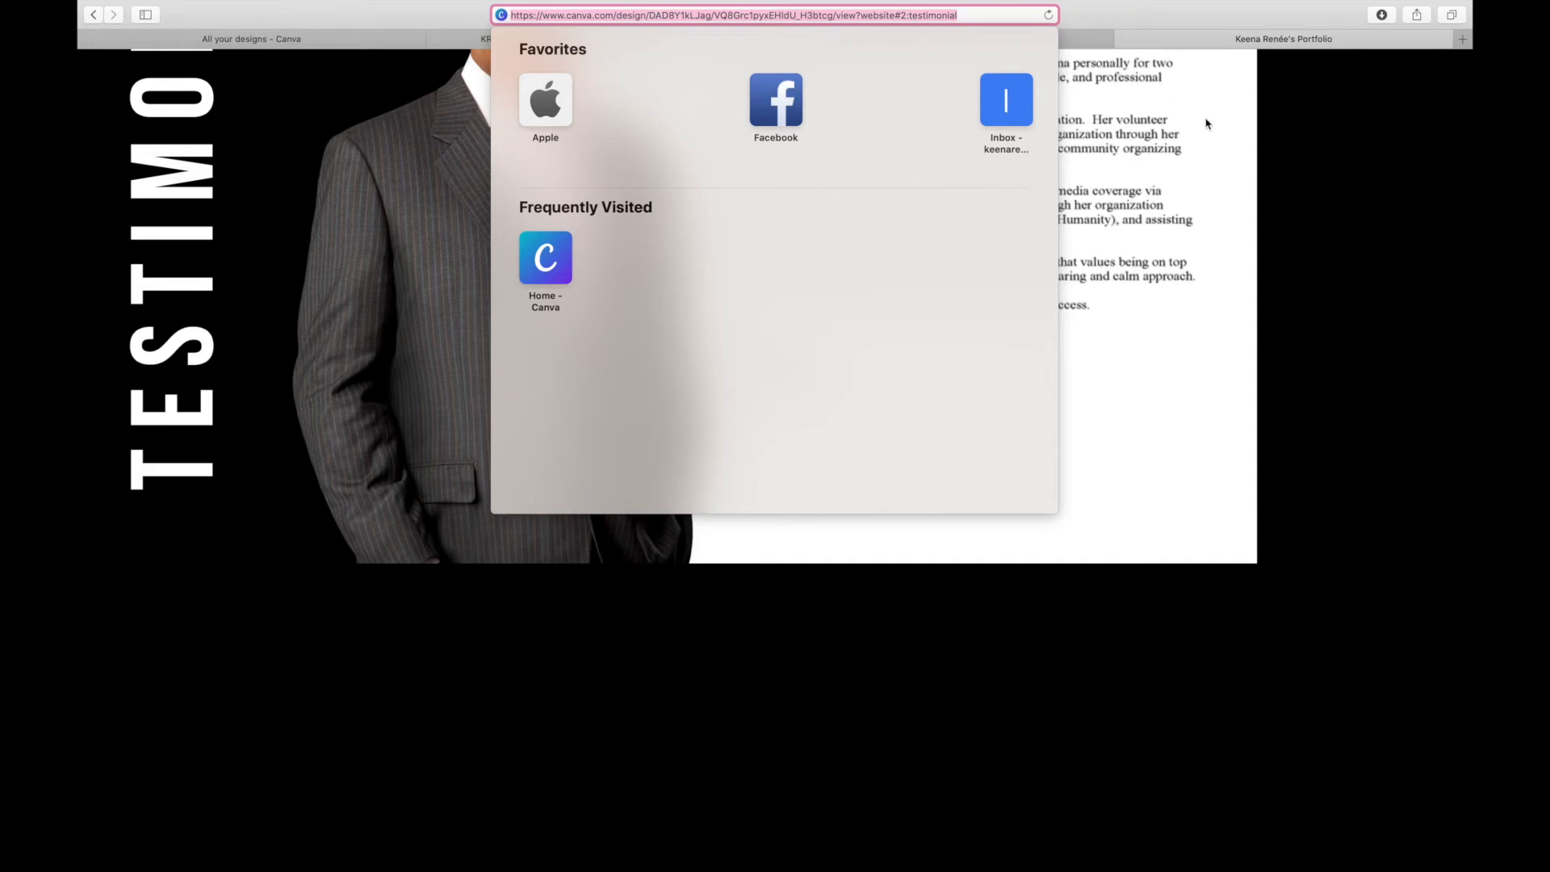
- Dismiss the Favorites popup and return to the KR Media Group Business Card 2020 tab
click(1293, 128)
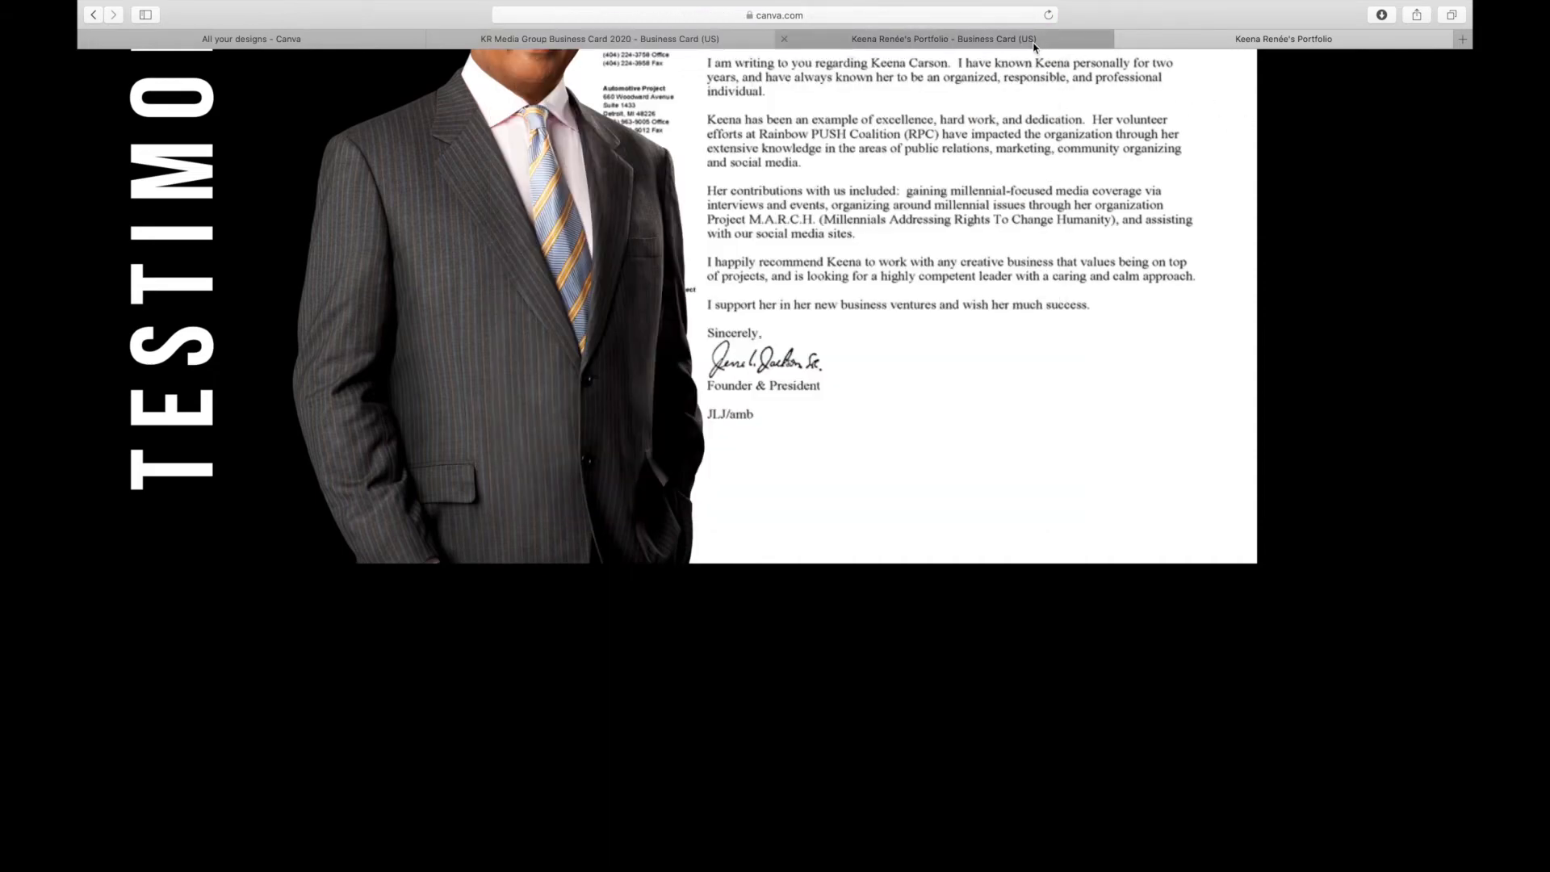
click(686, 42)
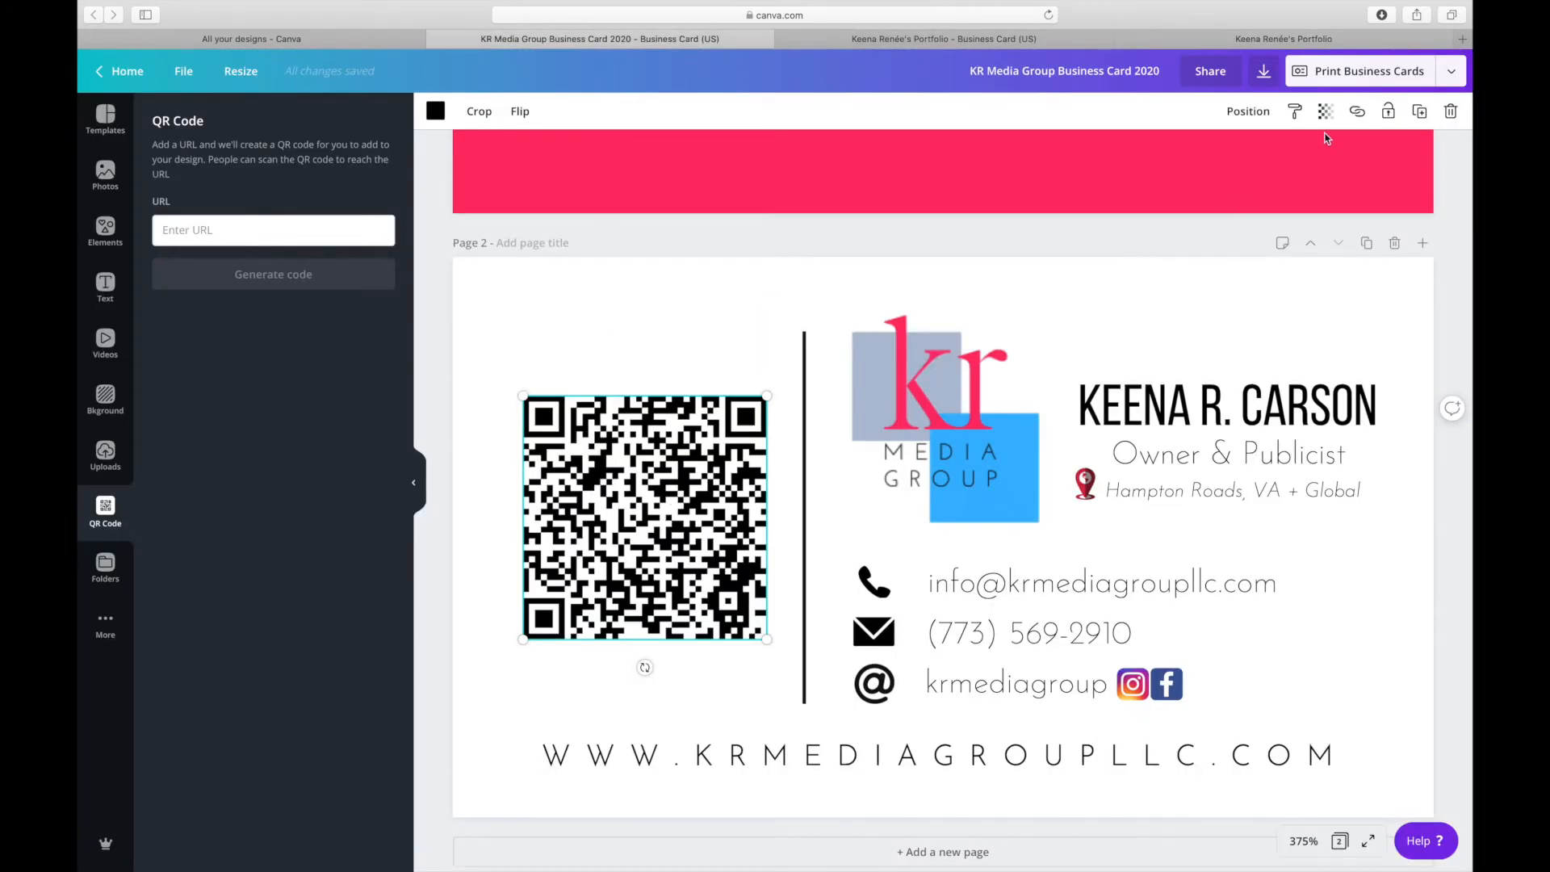
- Paste the portfolio testimonial link into the URL field and generate the QR code
click(285, 233)
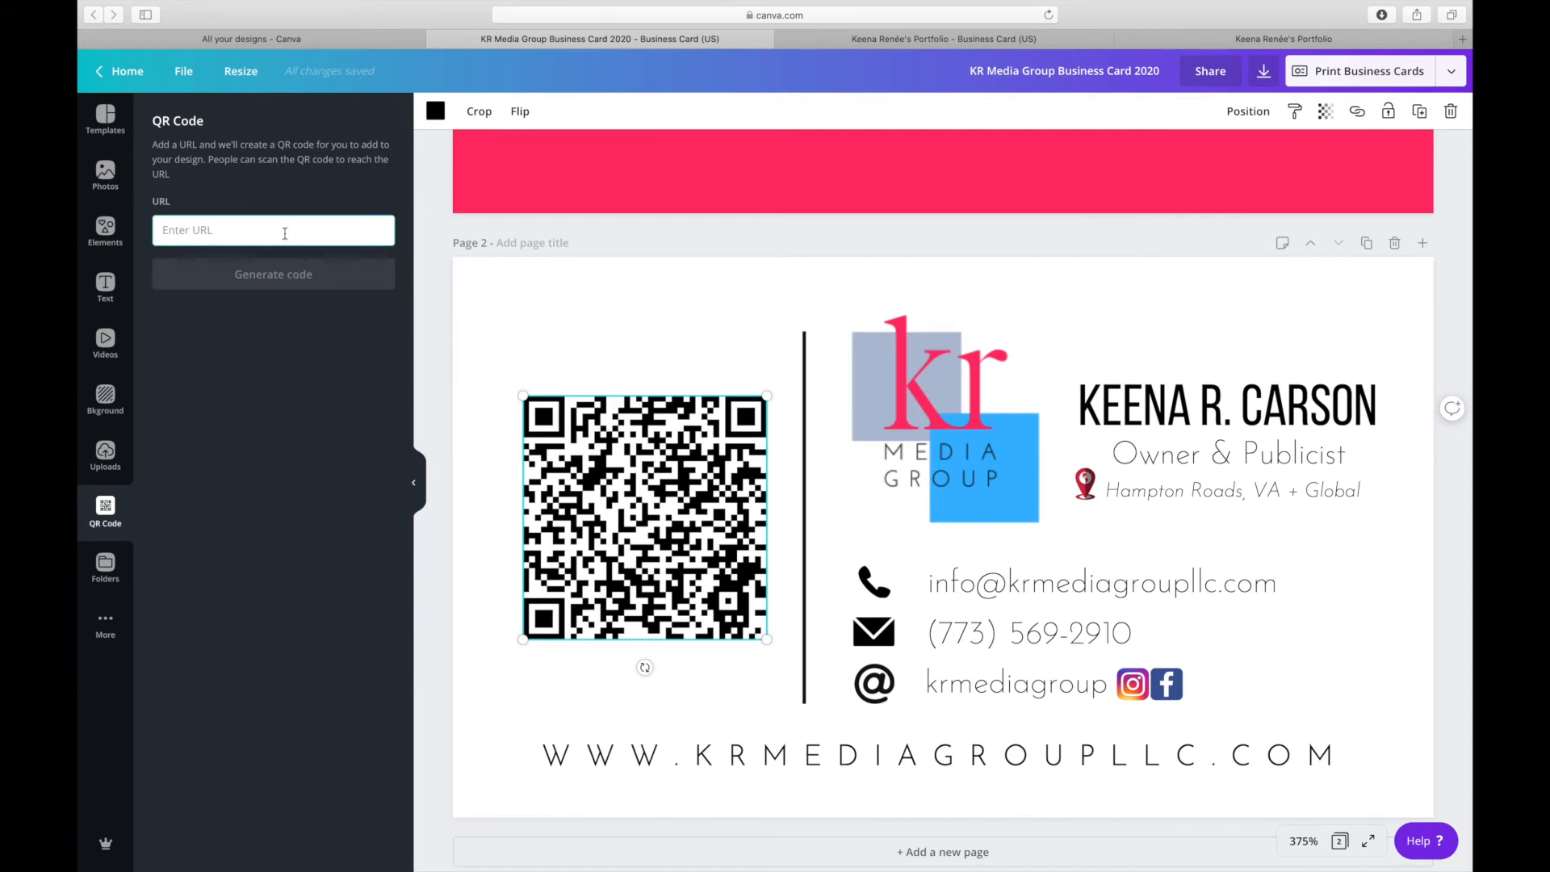
key(ctrl+v)
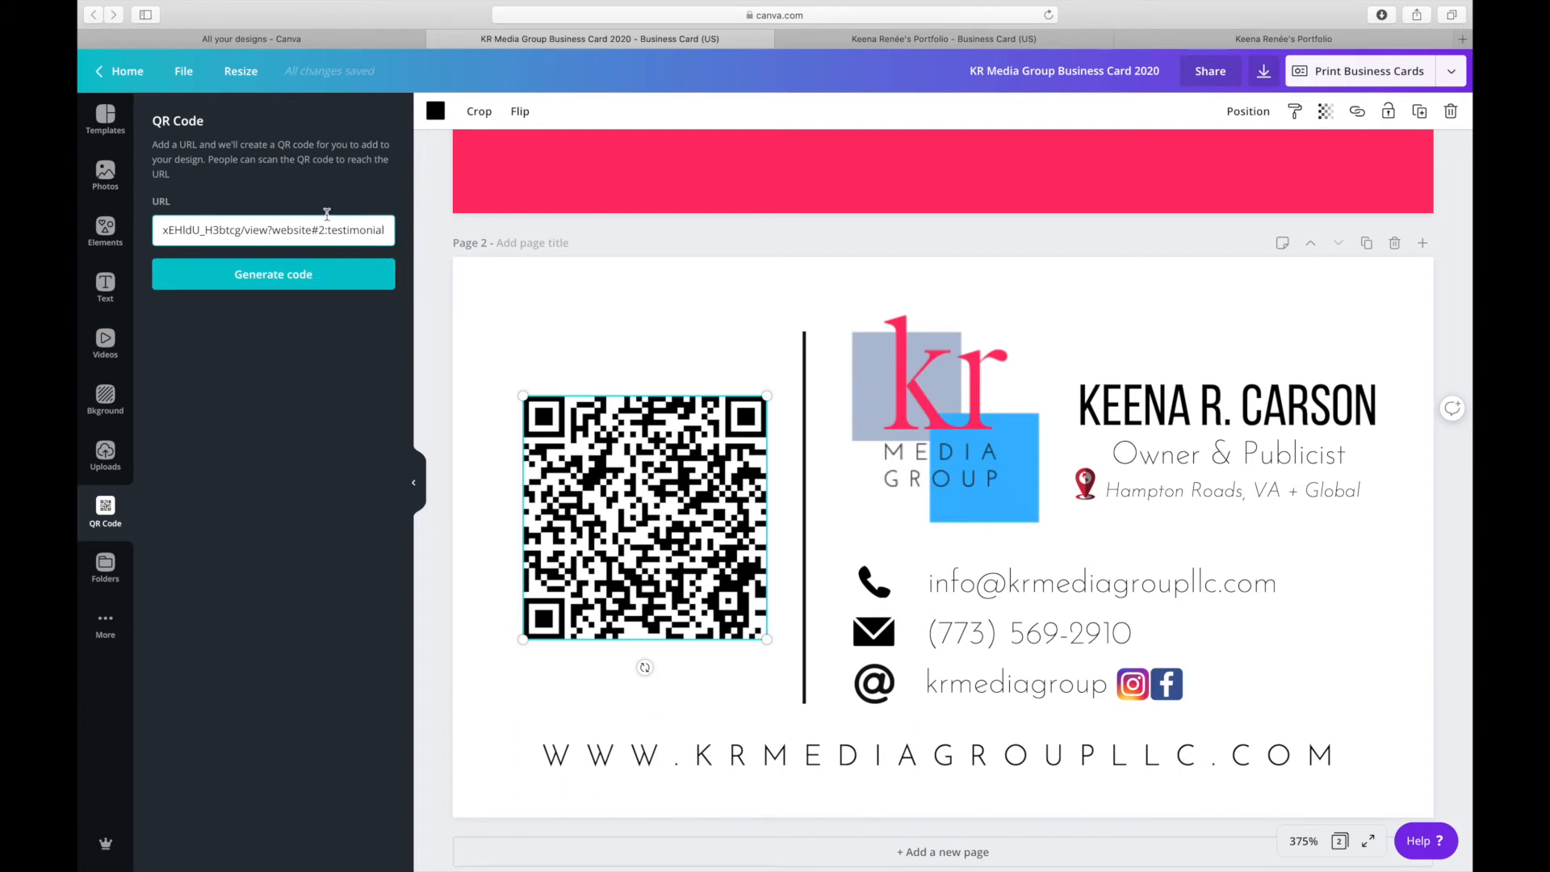
click(312, 276)
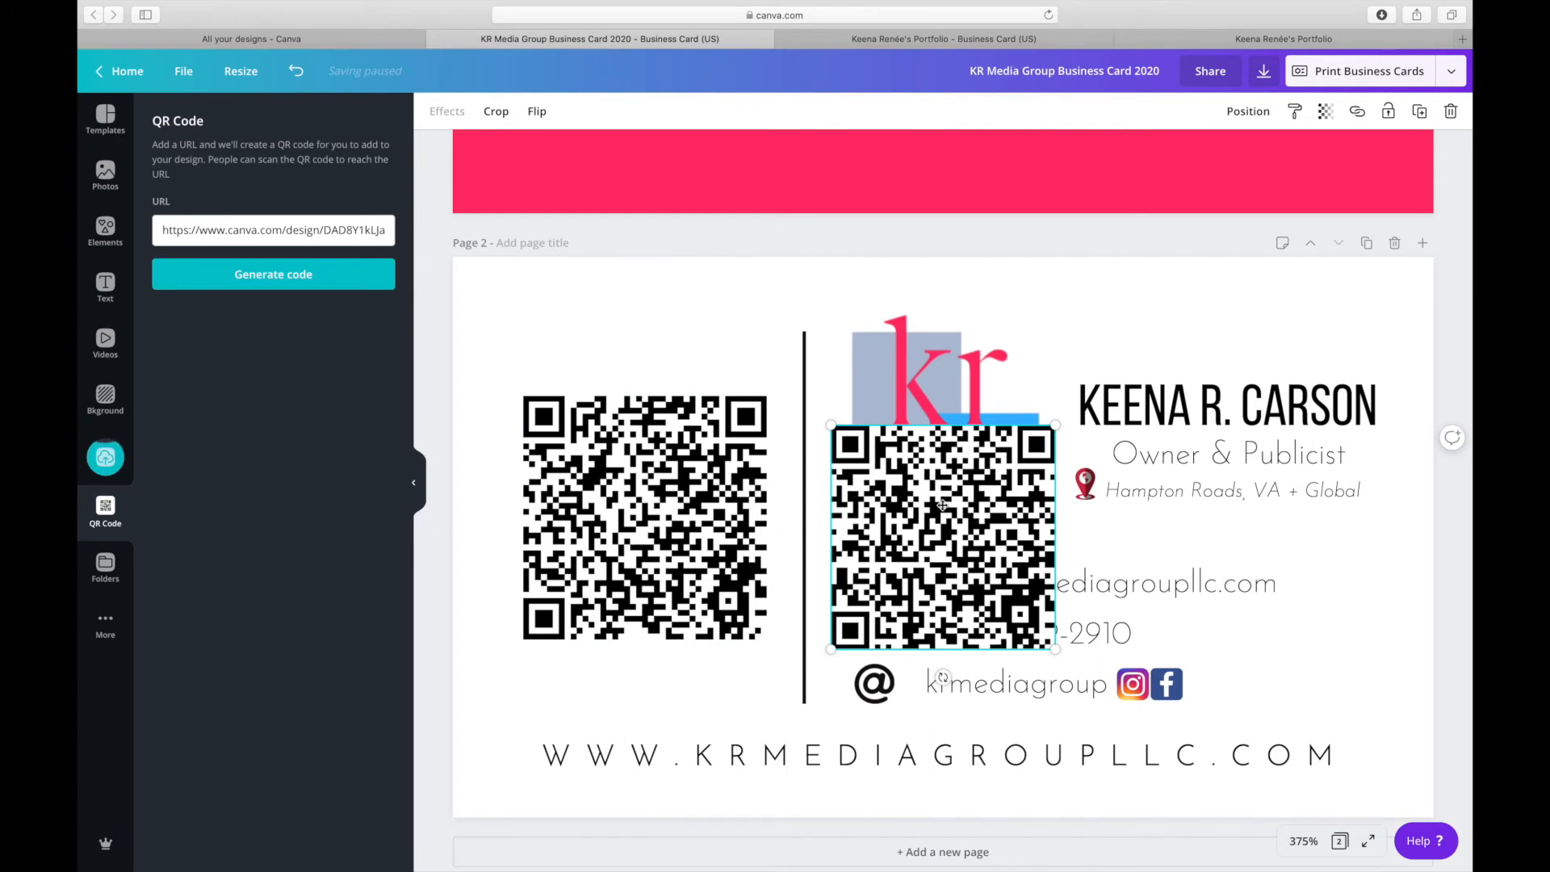
- Move the new QR code around, dismiss the save-failure warnings and delete the overlapping extra QR code
drag(960, 514, 962, 512)
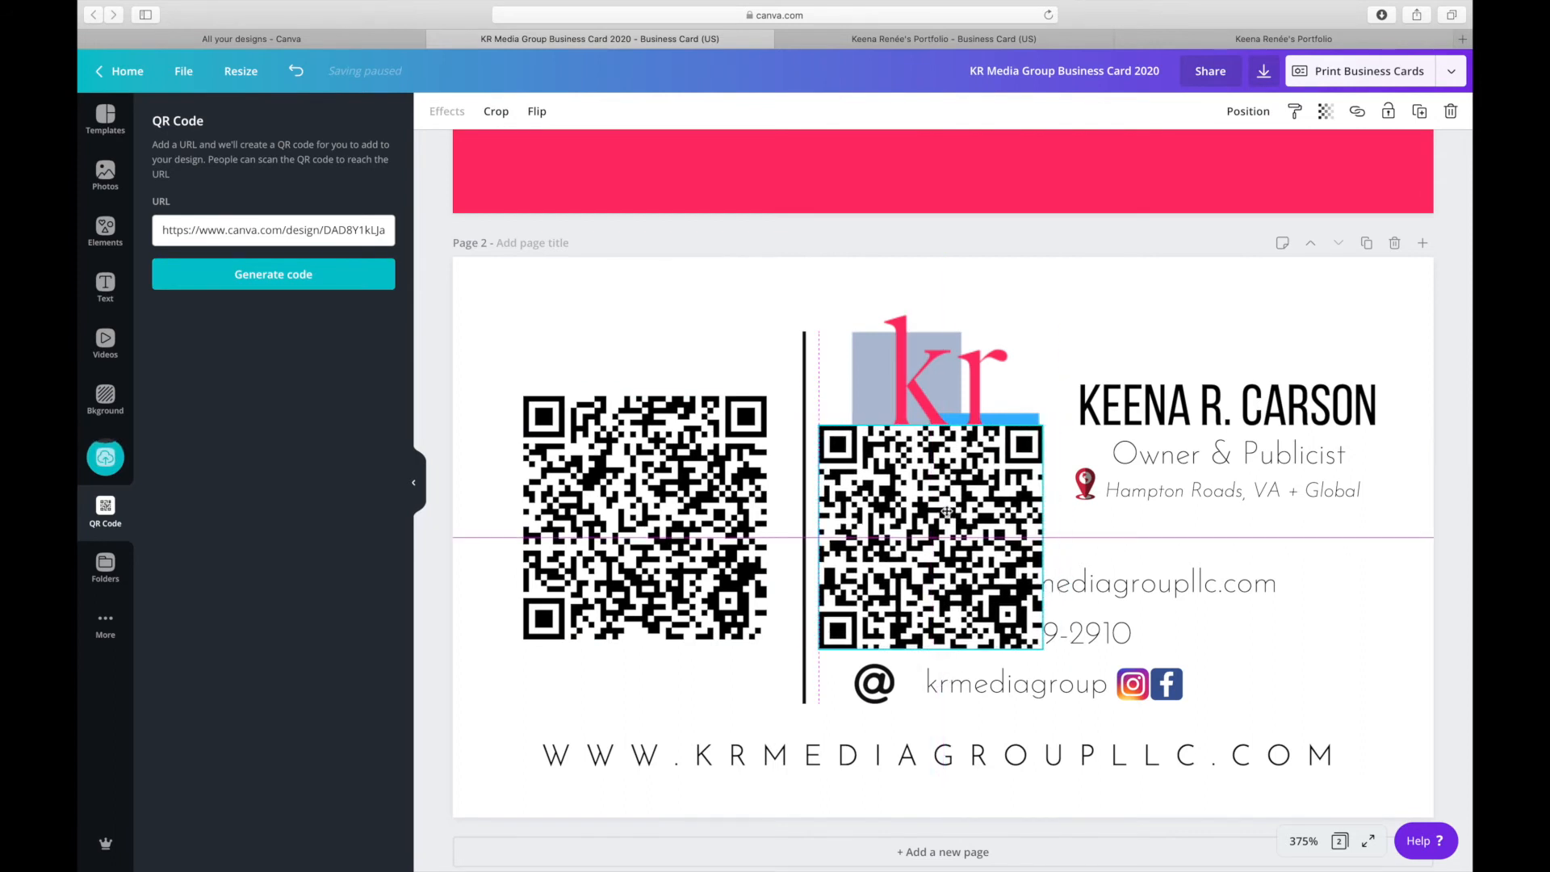
mouse_move(963, 511)
mouse_down()
mouse_move(1231, 478)
mouse_move(1281, 417)
mouse_up()
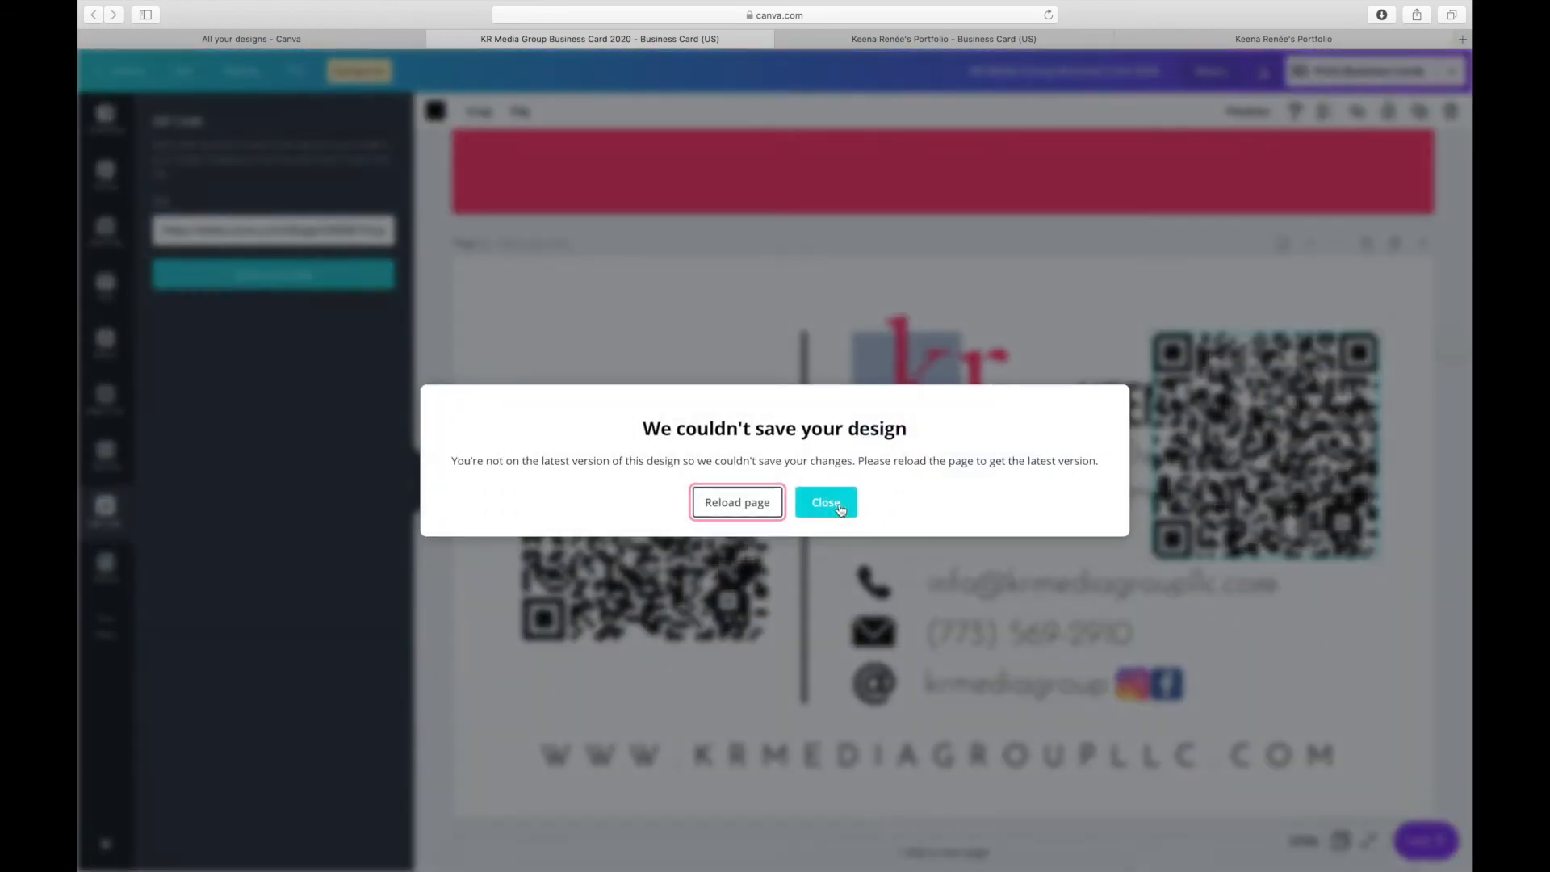
click(843, 509)
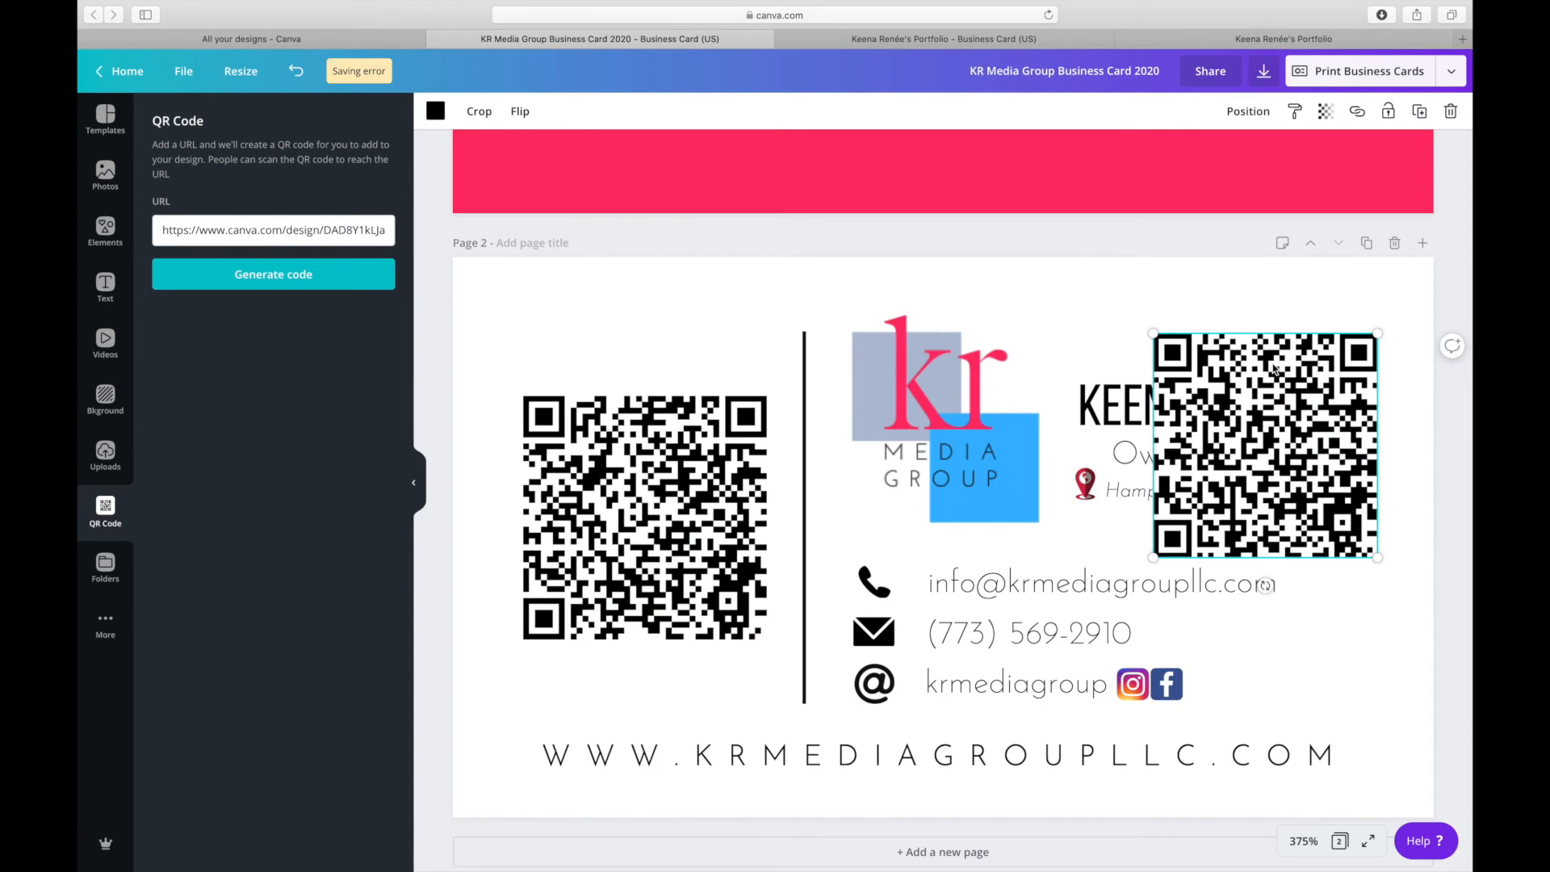
mouse_move(1273, 368)
mouse_down()
mouse_move(1076, 413)
mouse_move(1036, 467)
mouse_move(872, 451)
mouse_up()
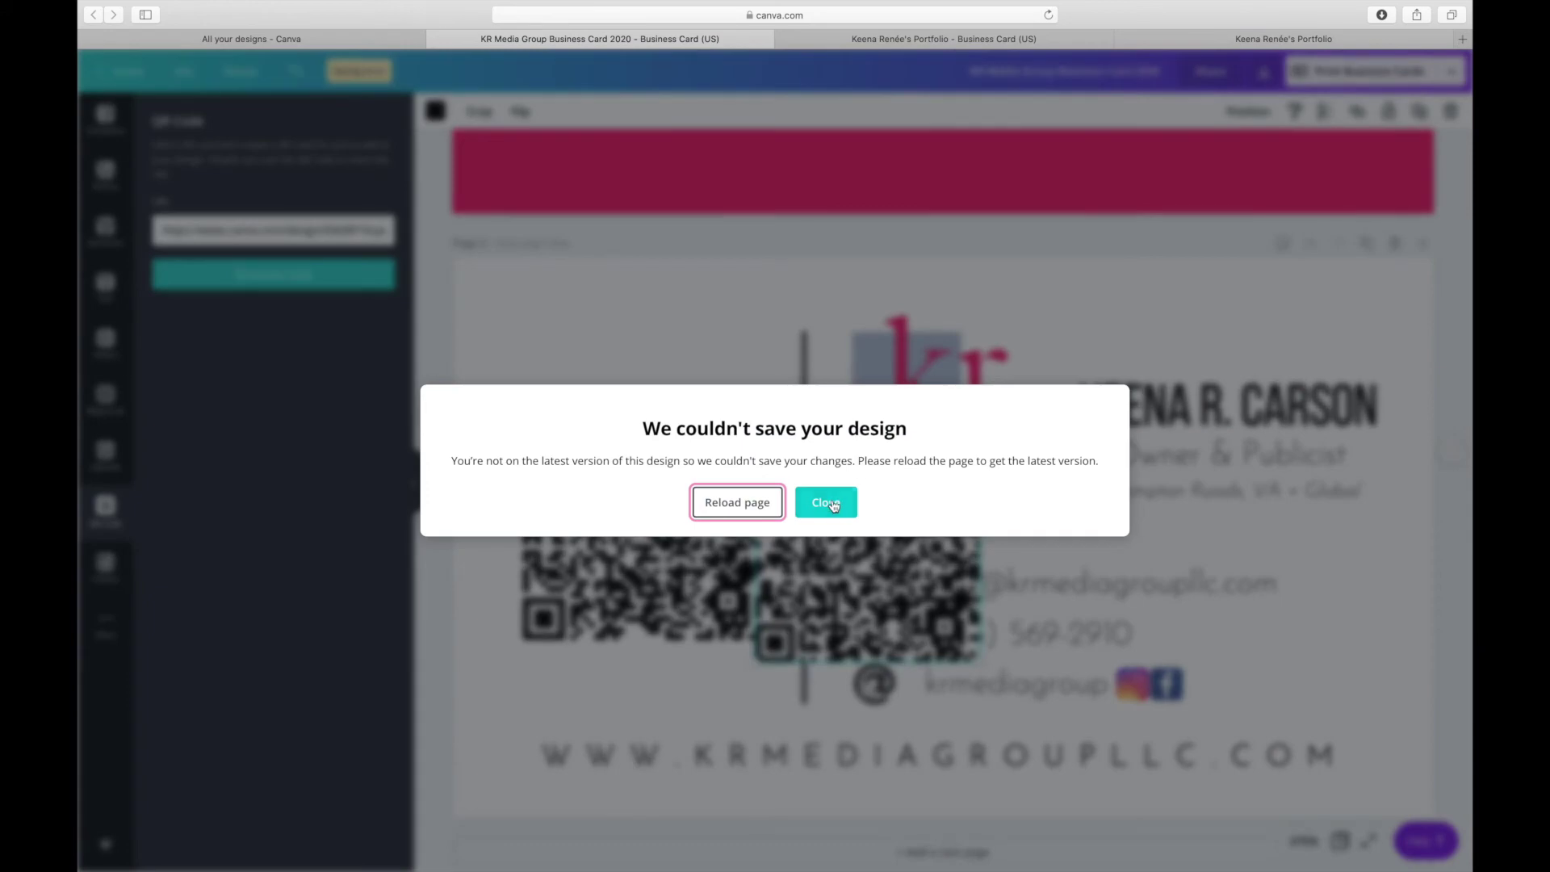
click(832, 505)
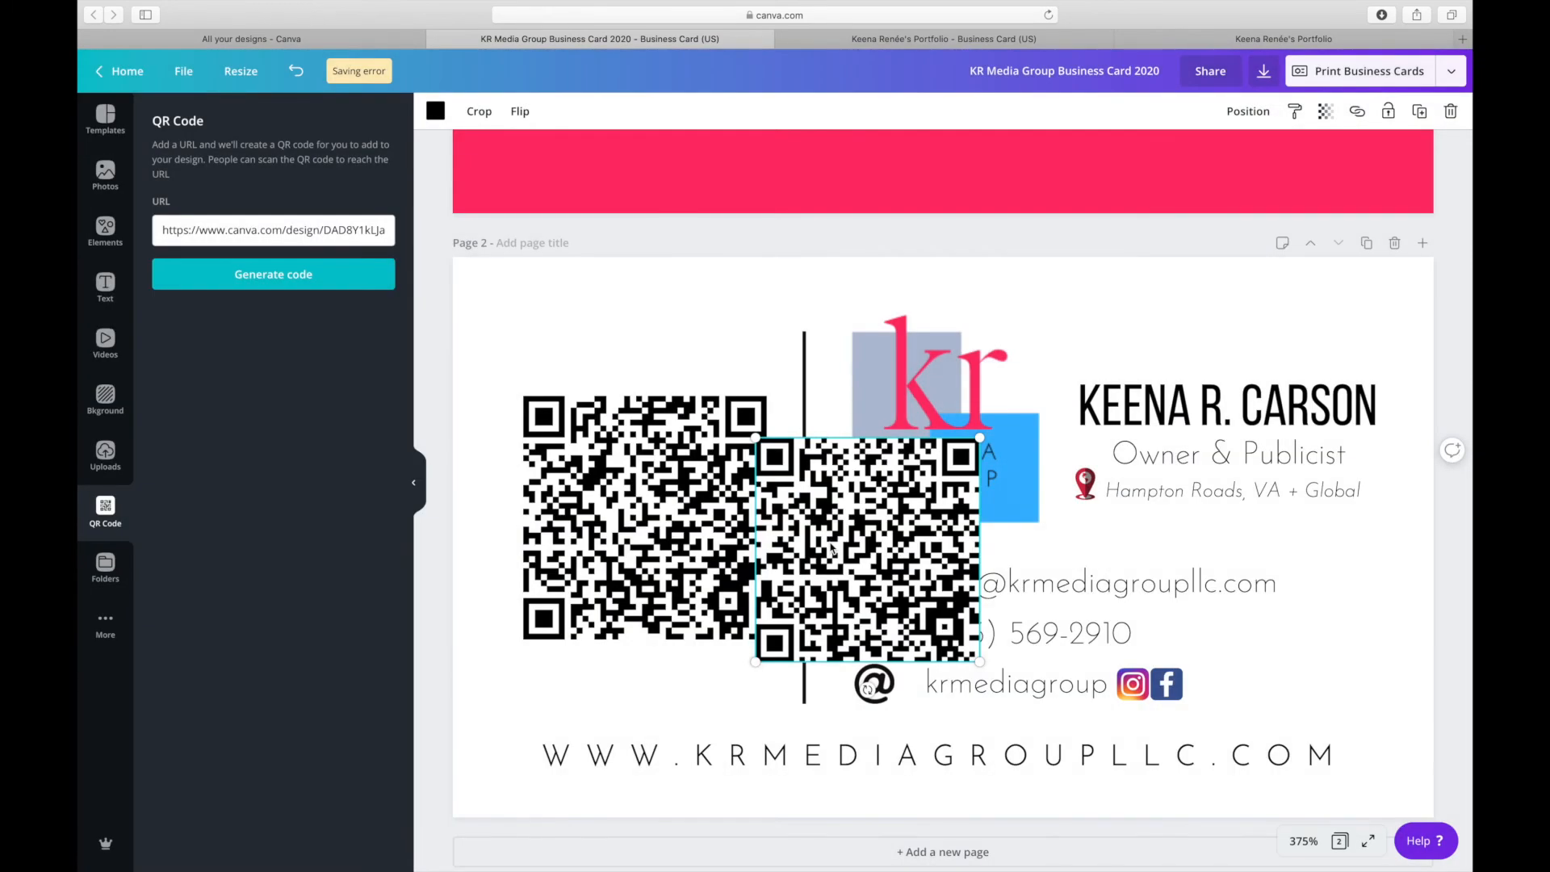
key(Delete)
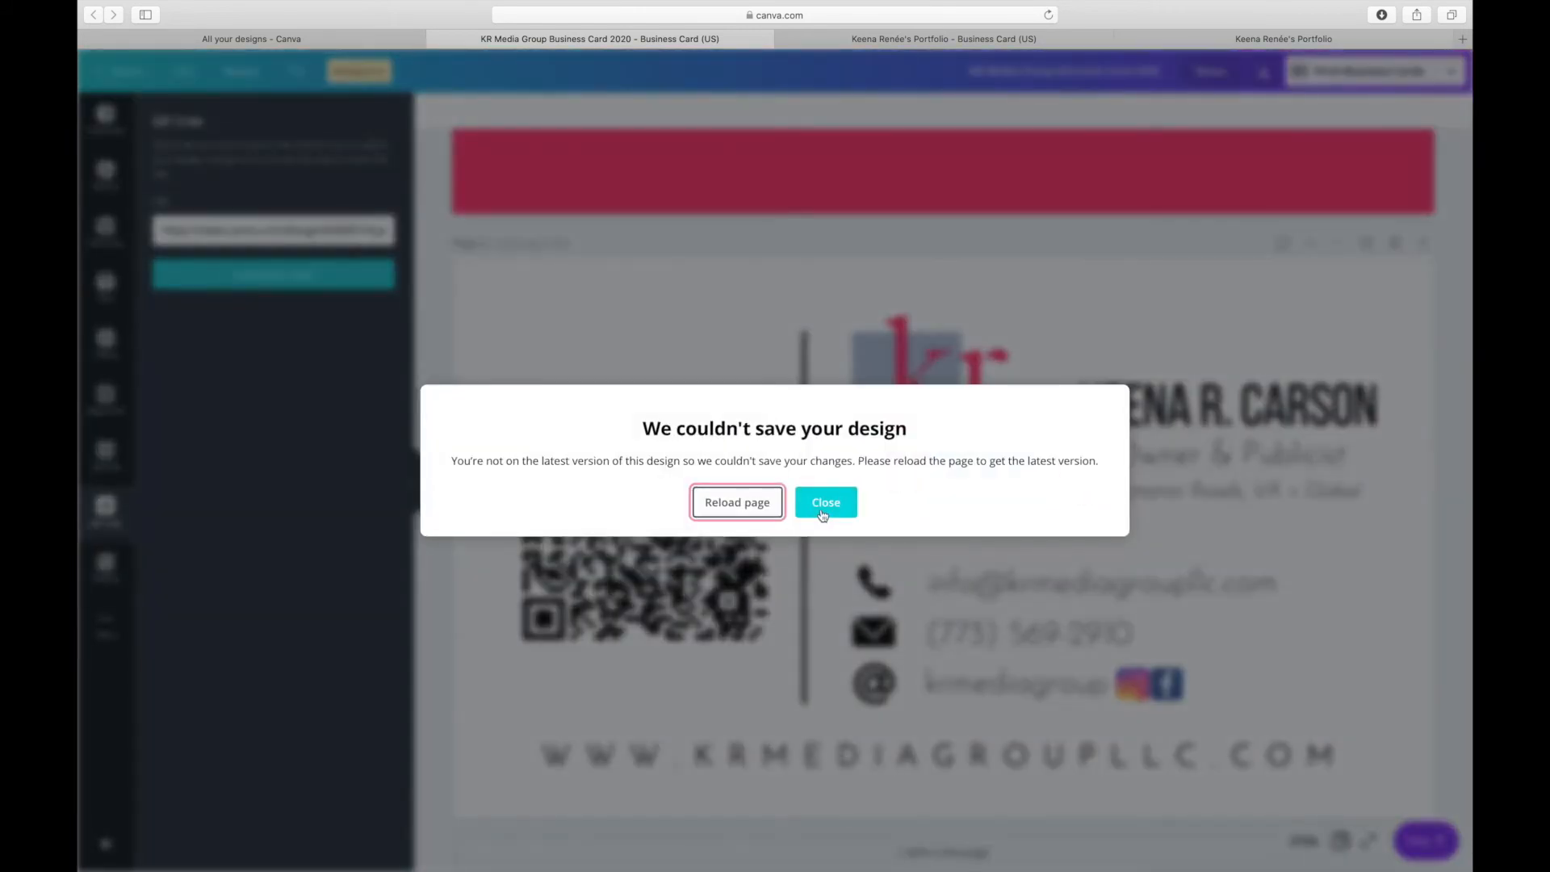
click(823, 515)
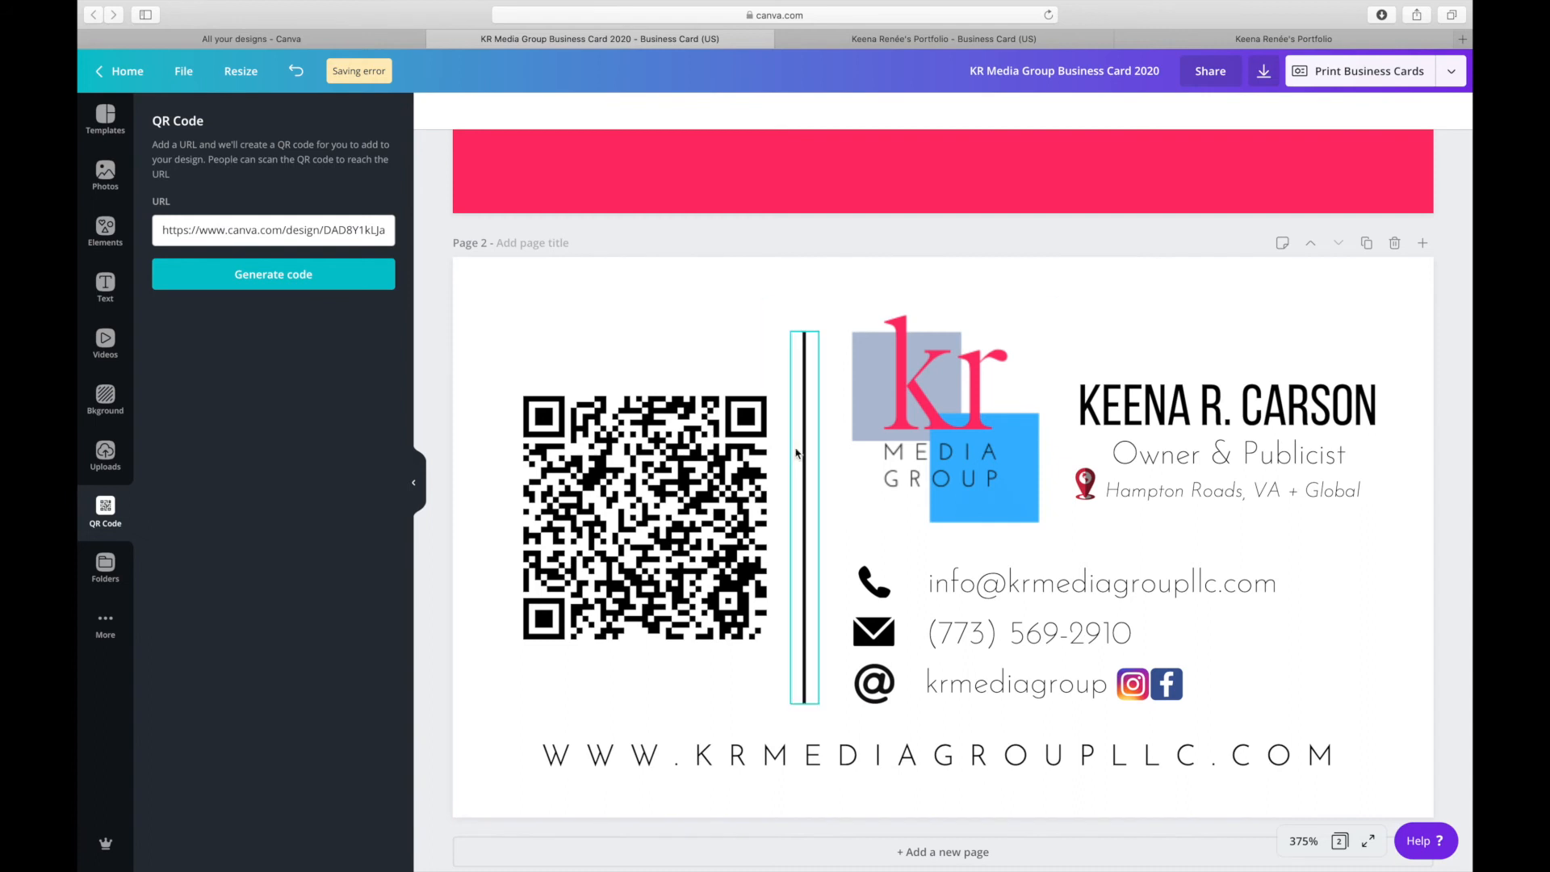
scroll(822, 534, down, 1)
scroll(823, 544, up, 4)
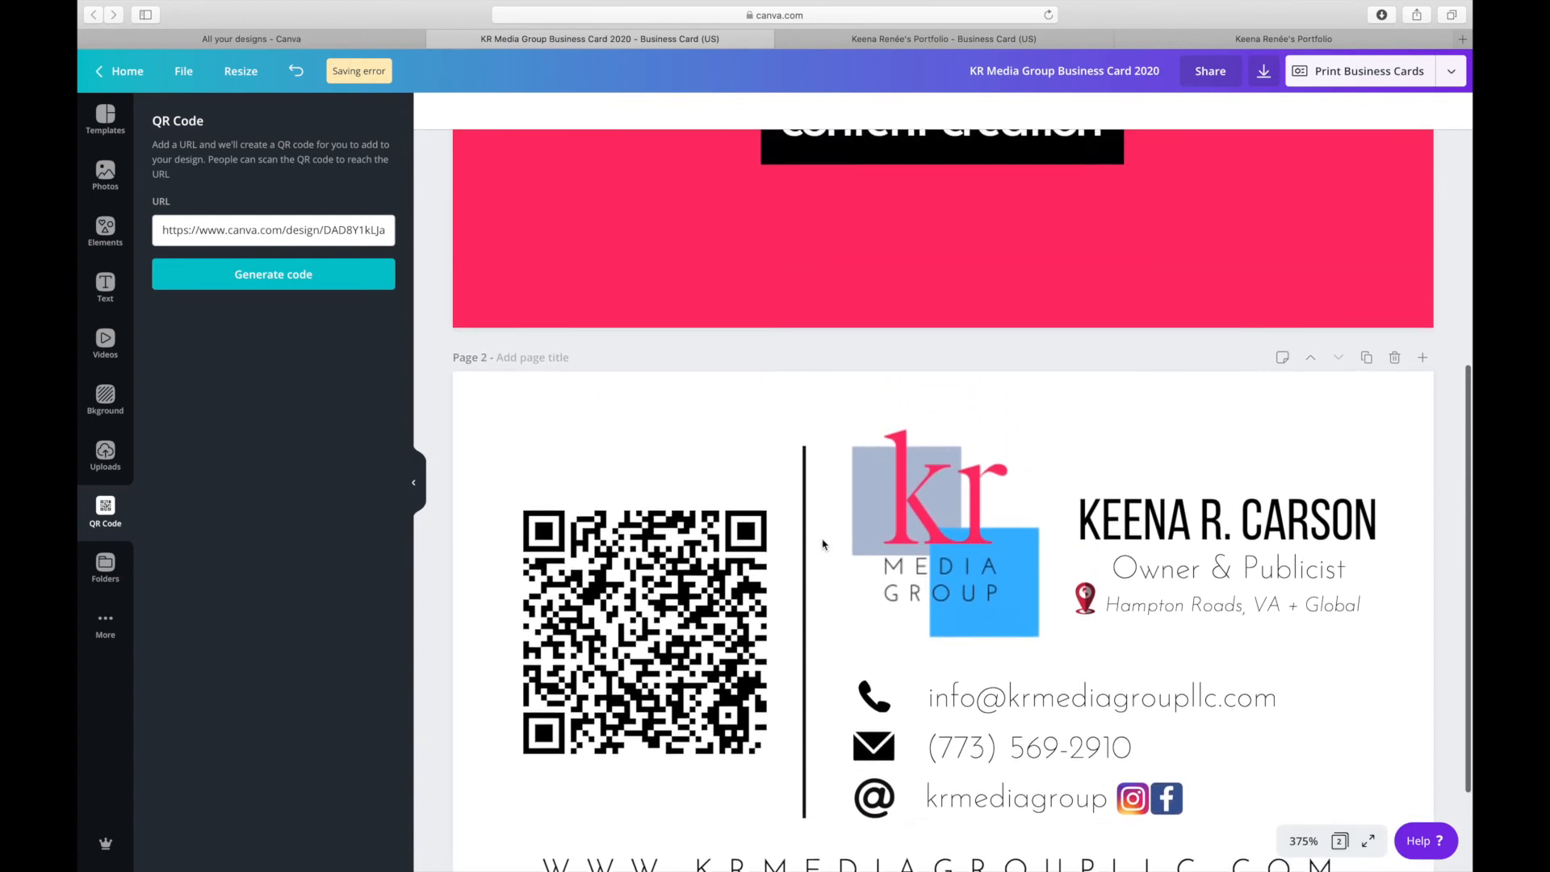
- Close the published website tab and switch to the Keena Renée's Portfolio design
click(1120, 45)
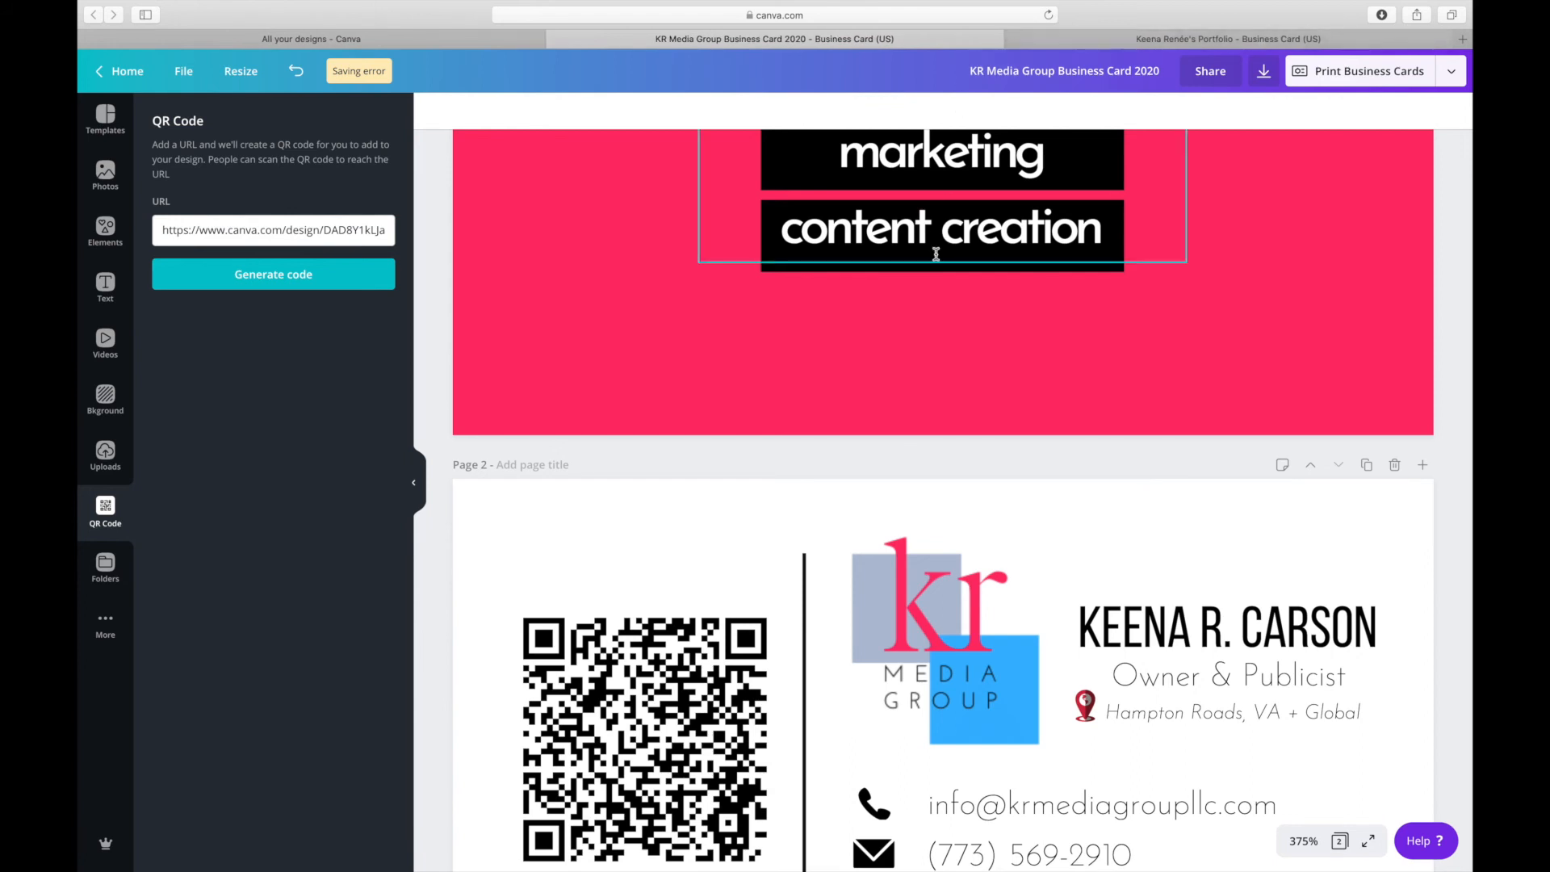
scroll(920, 366, up, 2)
scroll(920, 366, up, 3)
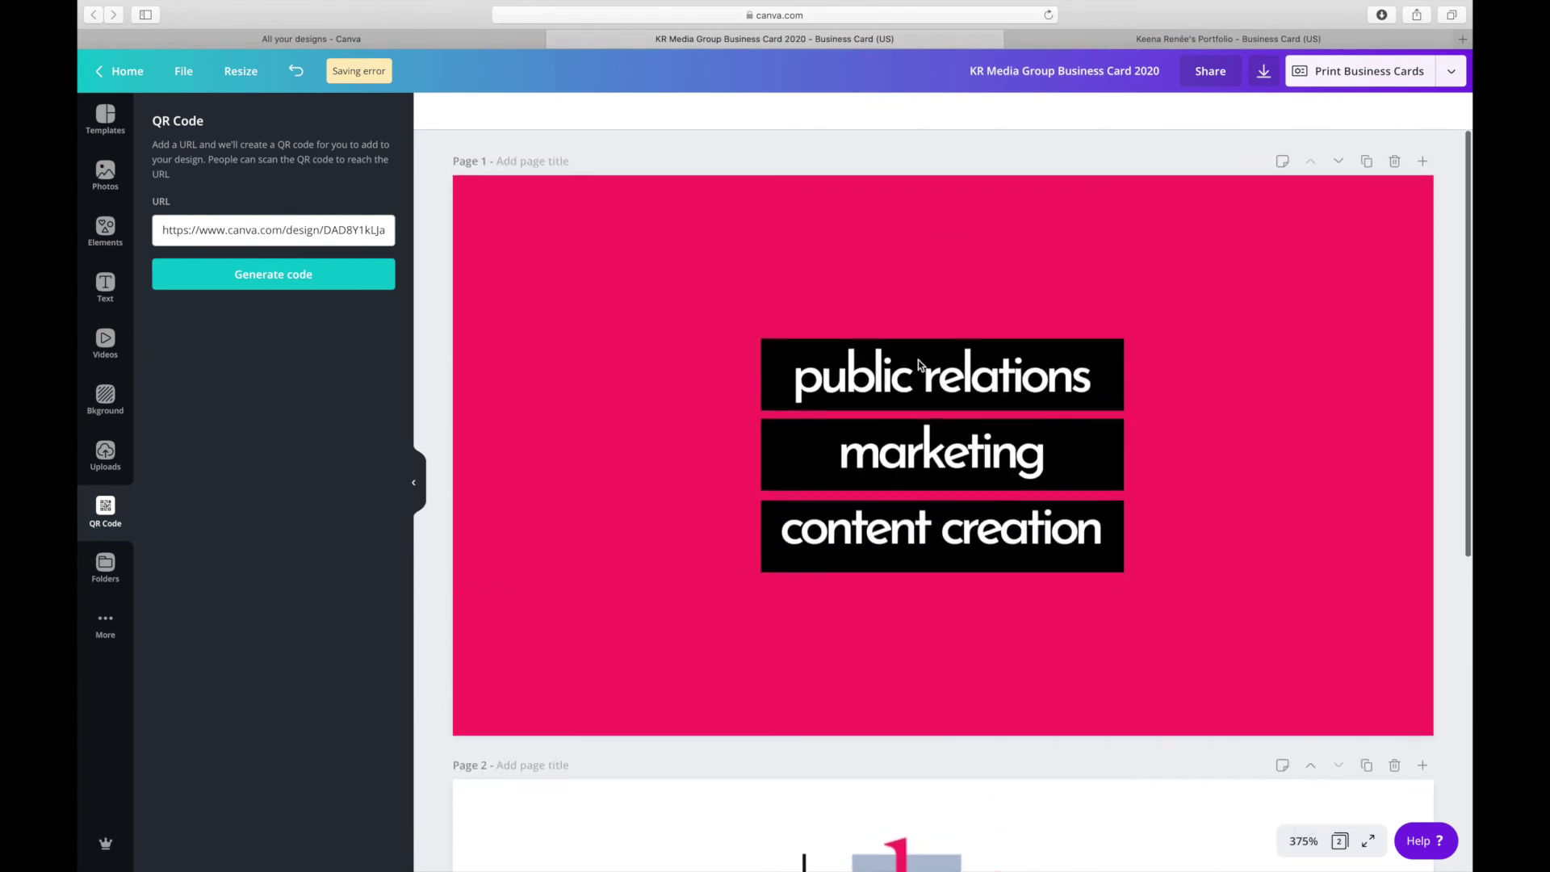
click(1048, 37)
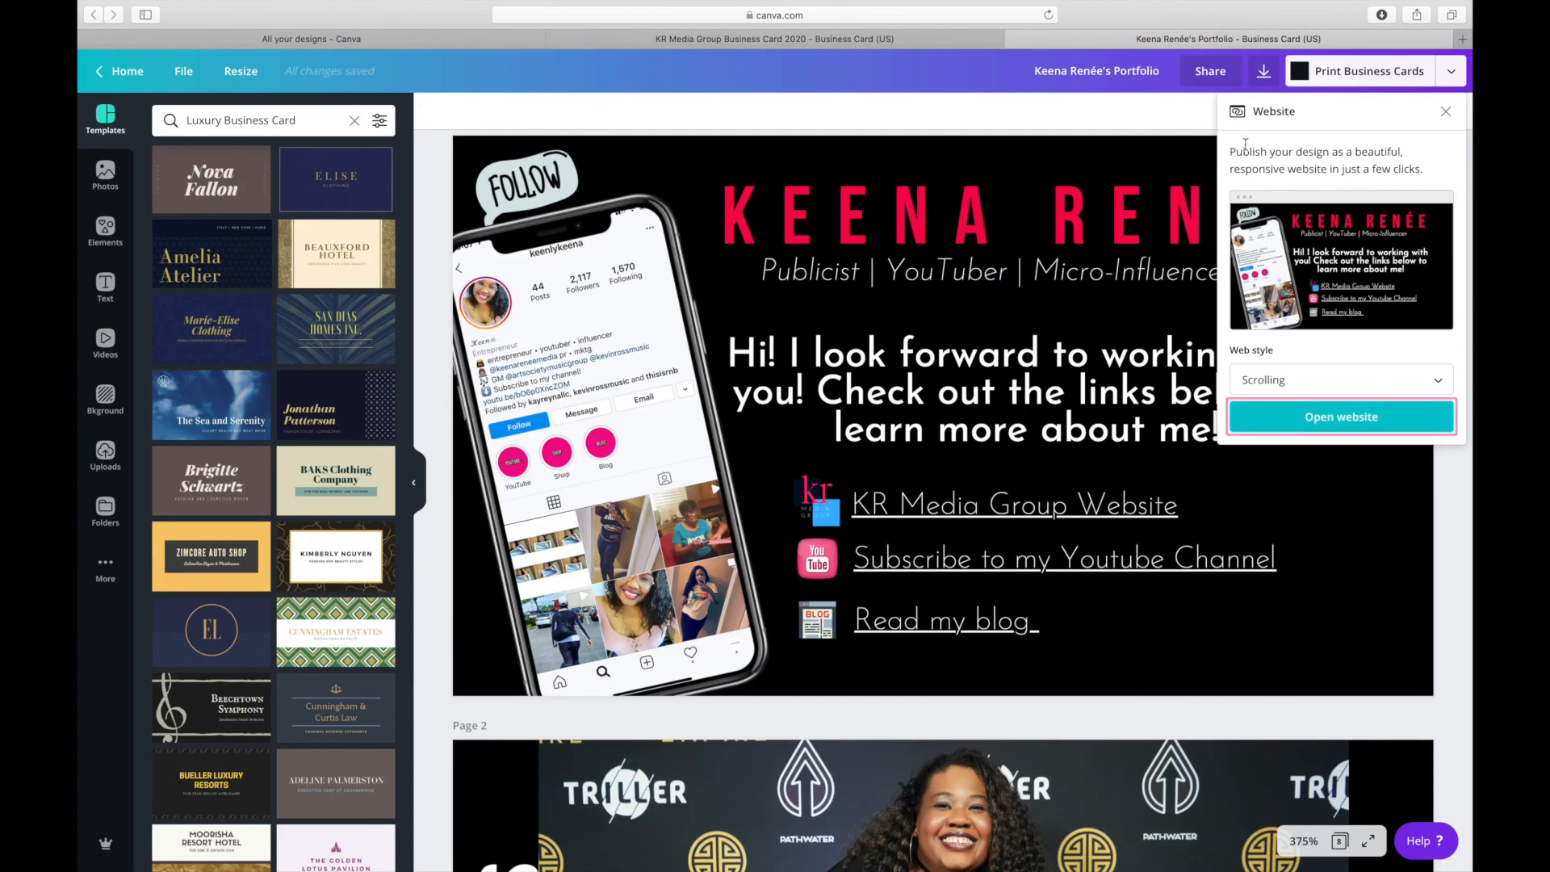
- Dismiss the Website publishing panel on the Keena Renée's Portfolio design
click(1447, 112)
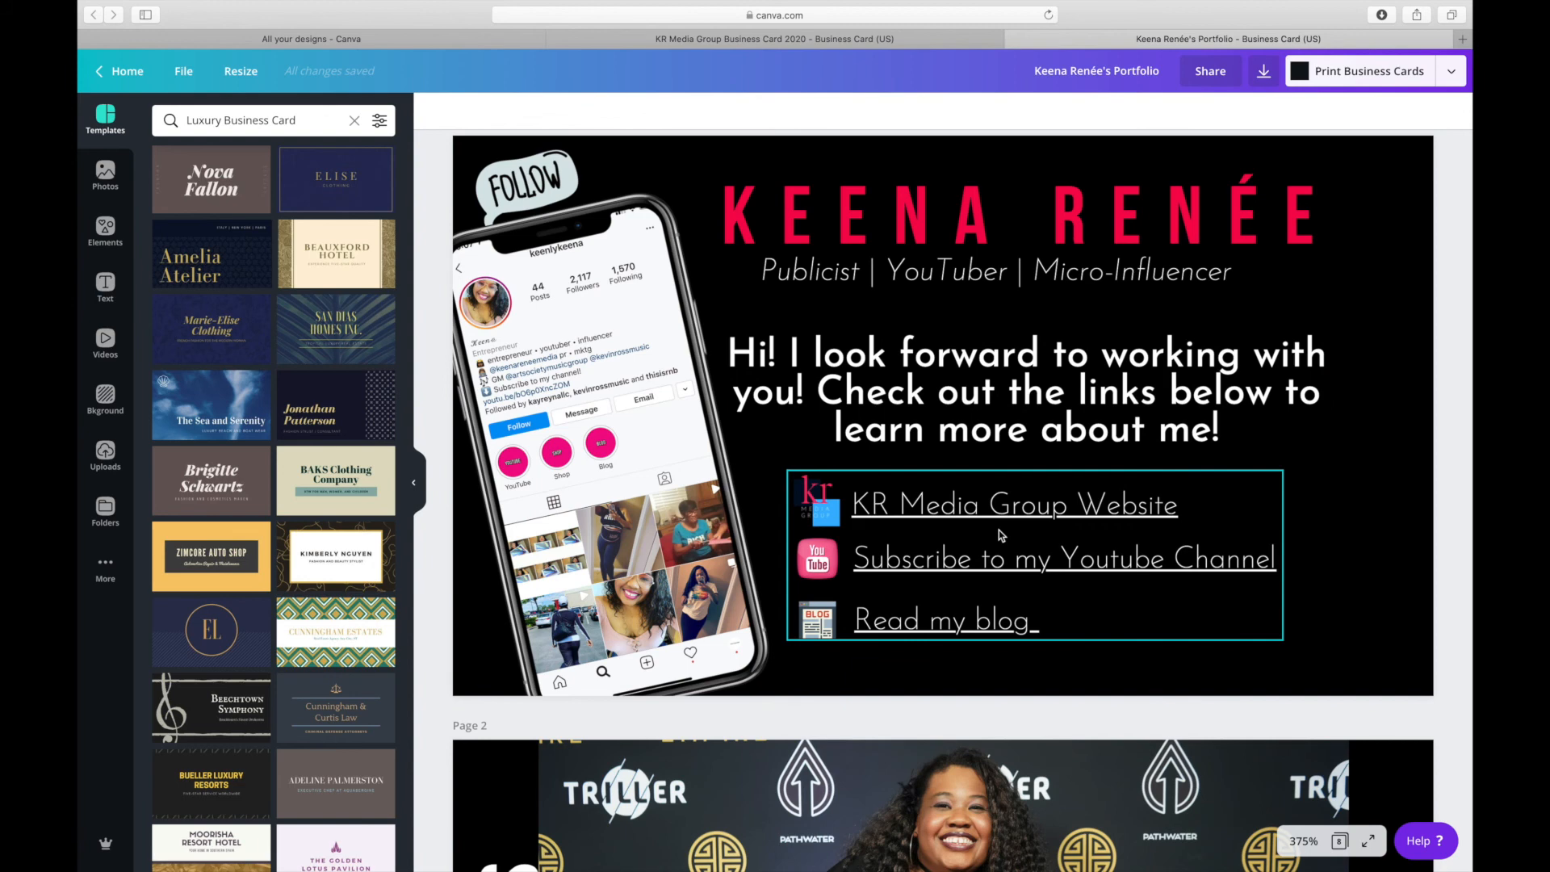
scroll(1000, 530, down, 2)
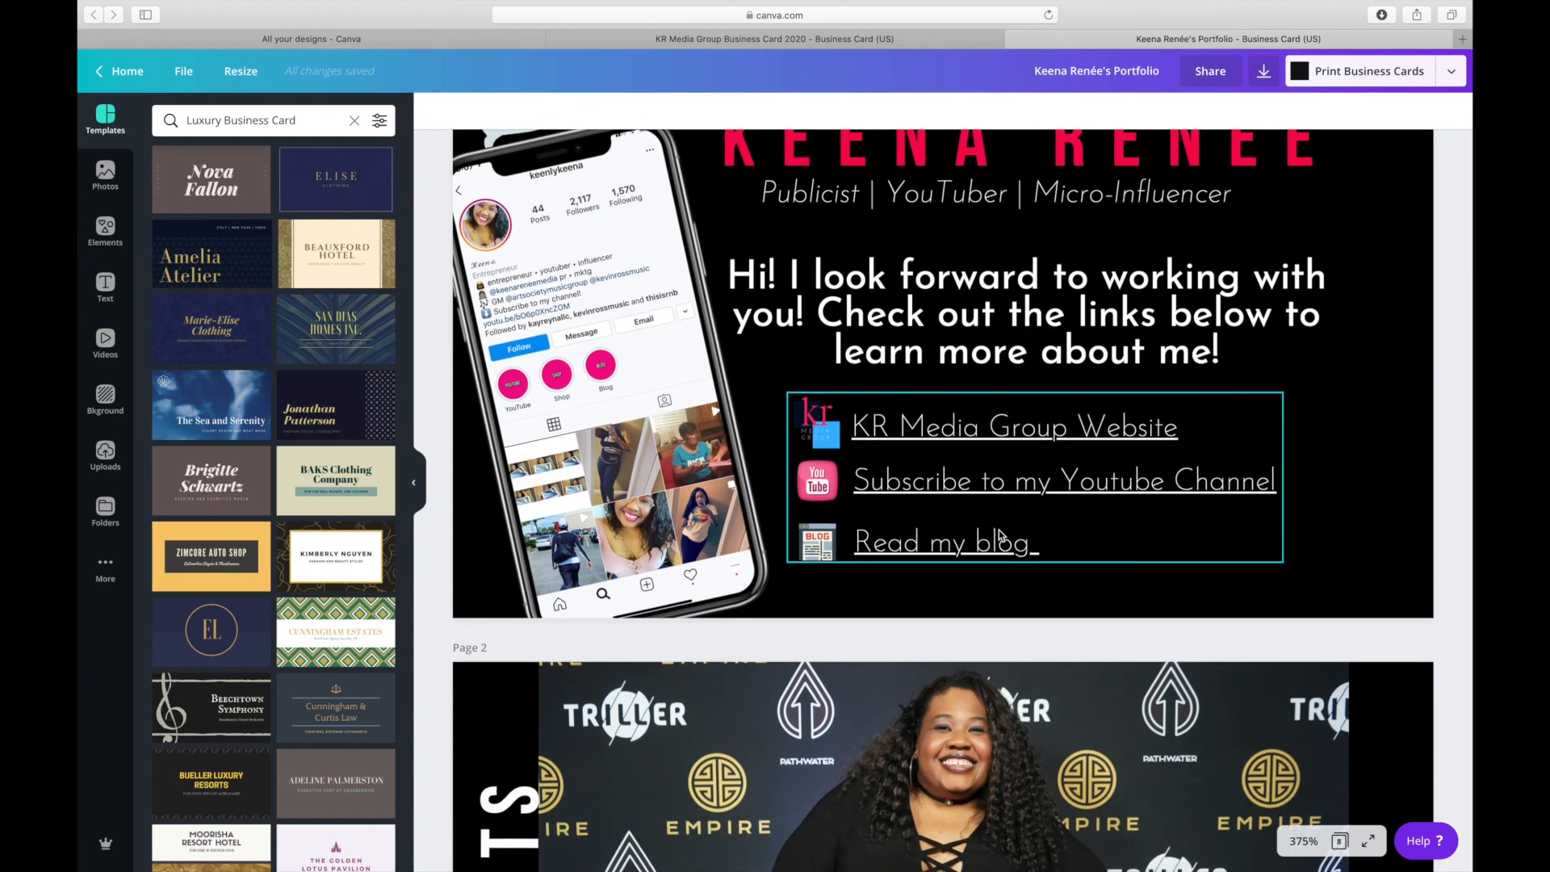
scroll(1001, 537, up, 3)
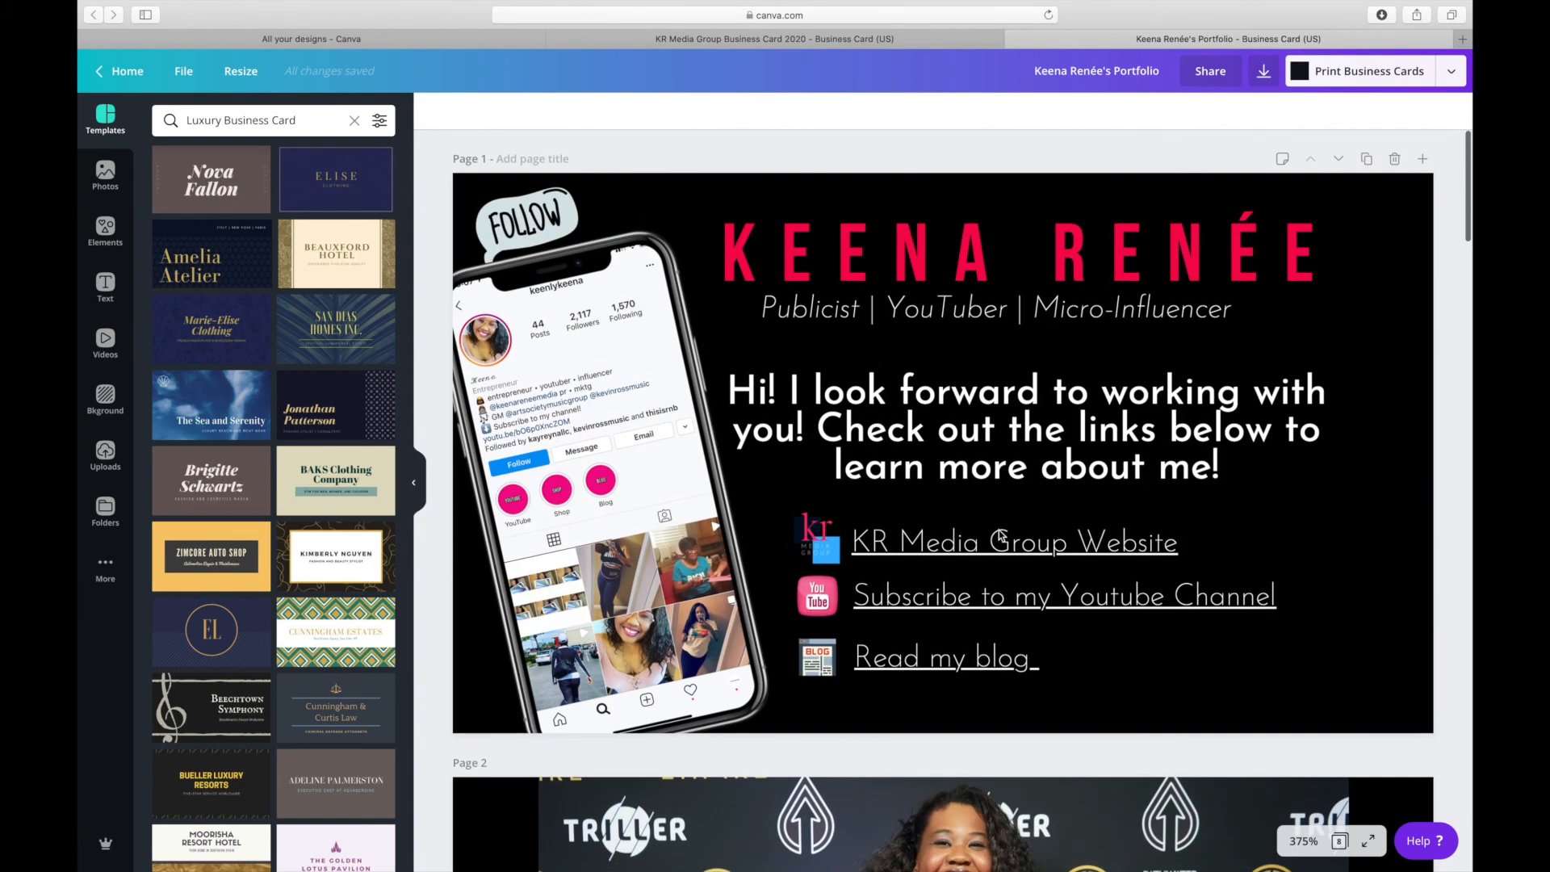